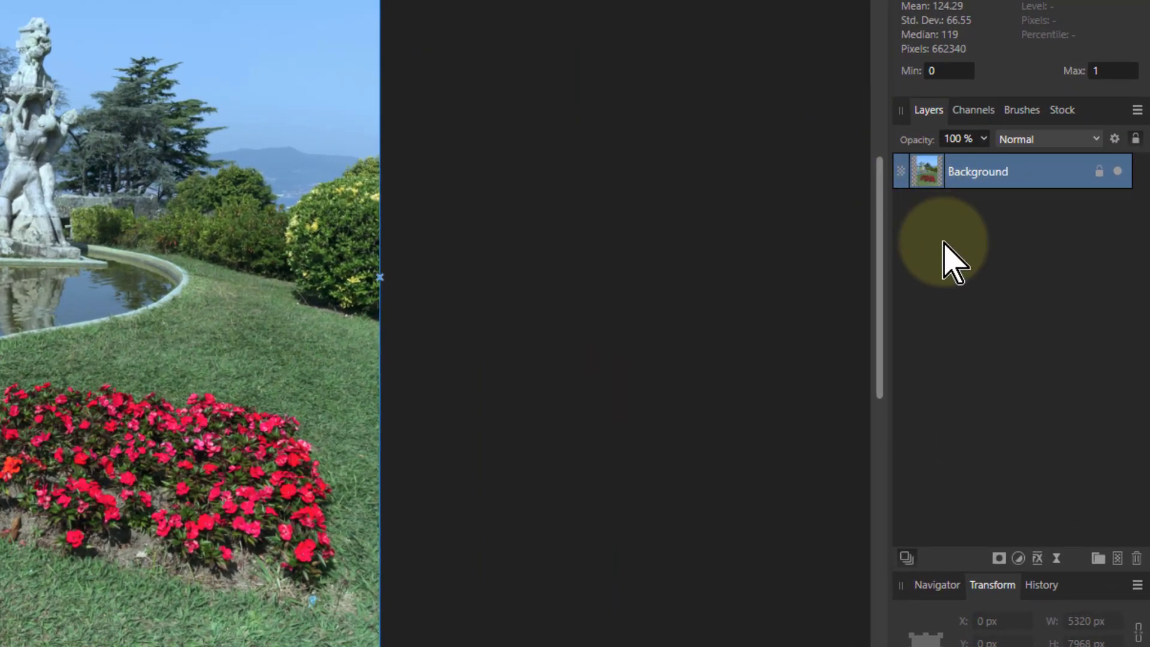
# Add a Recolour adjustment to the photo, then remove it again.
pyautogui.click(1018, 557)
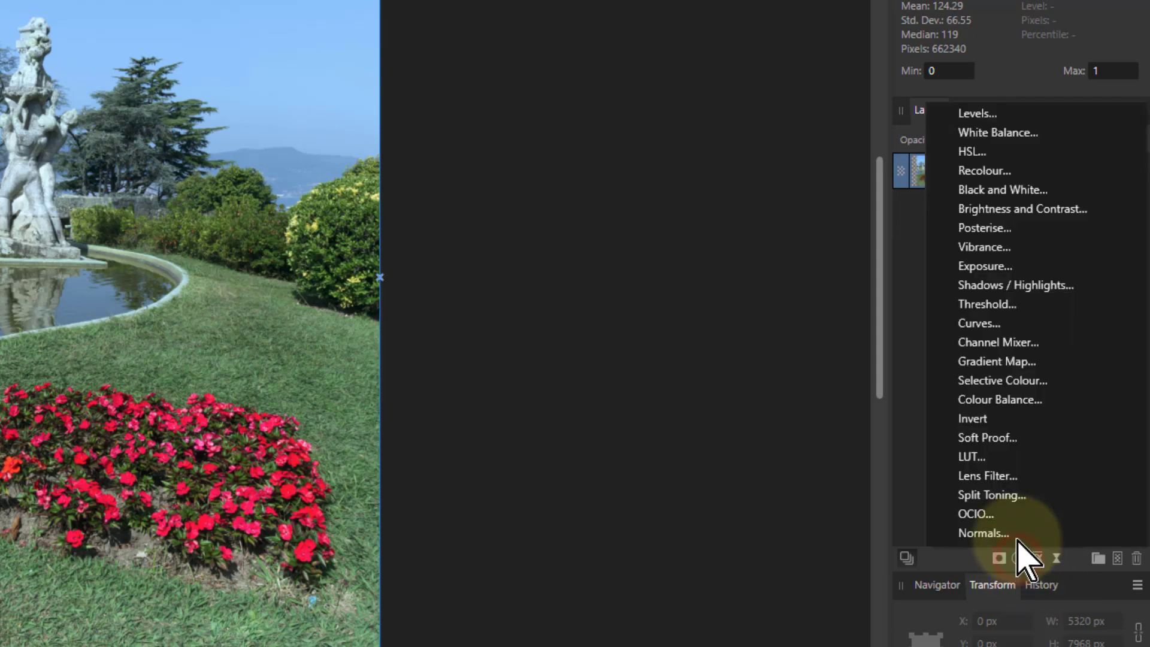
pyautogui.click(1007, 172)
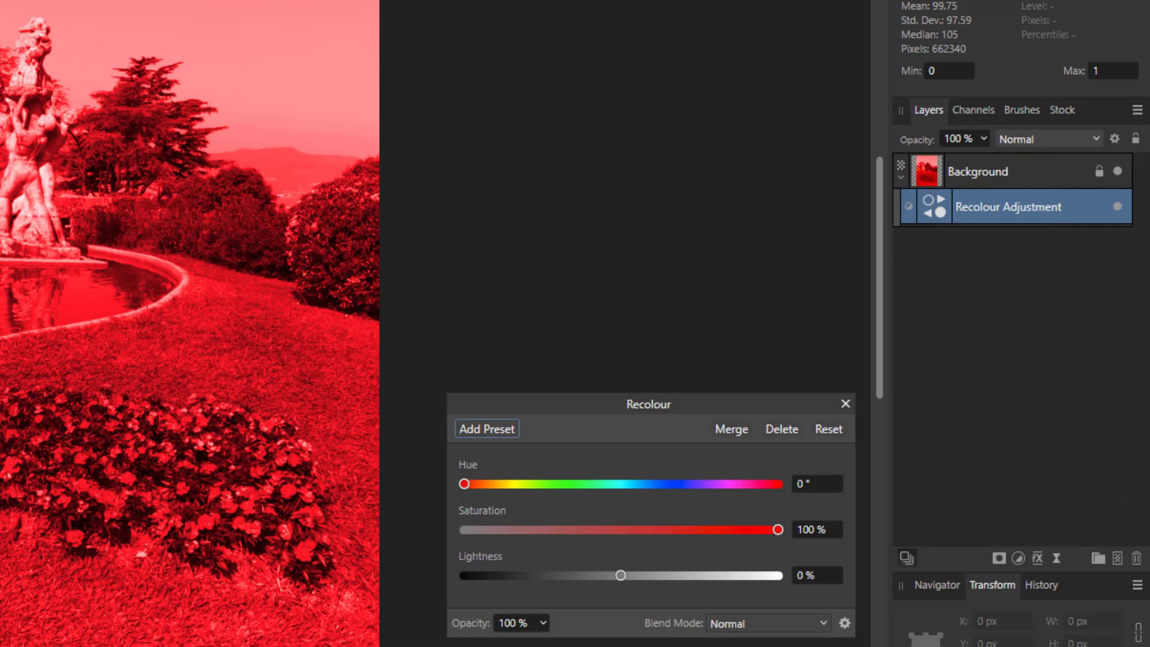
pyautogui.click(782, 429)
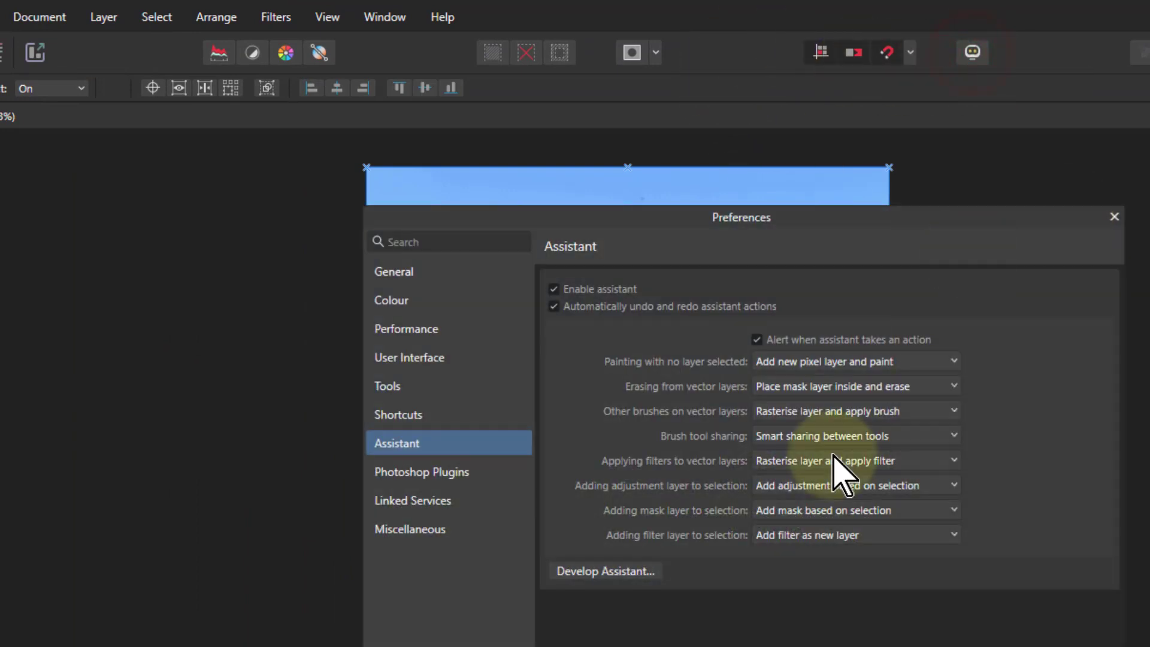
# Check the options for adding adjustments to a selection, keep the current setting, and exit preferences.
pyautogui.click(815, 486)
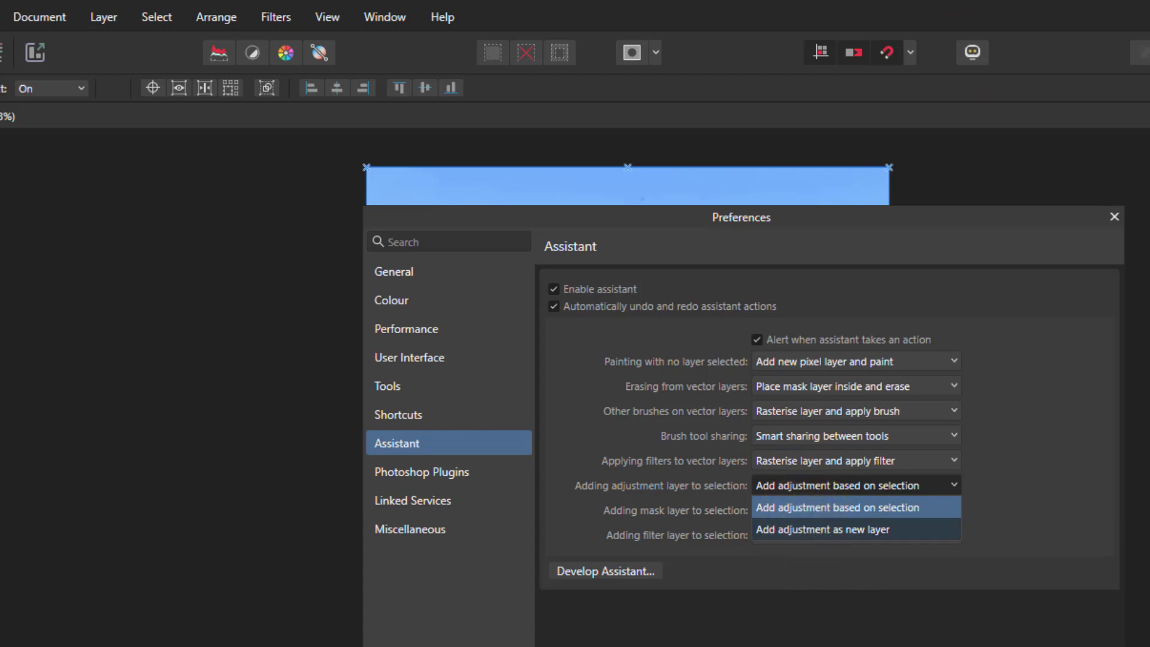
pyautogui.click(962, 638)
pyautogui.click(1114, 217)
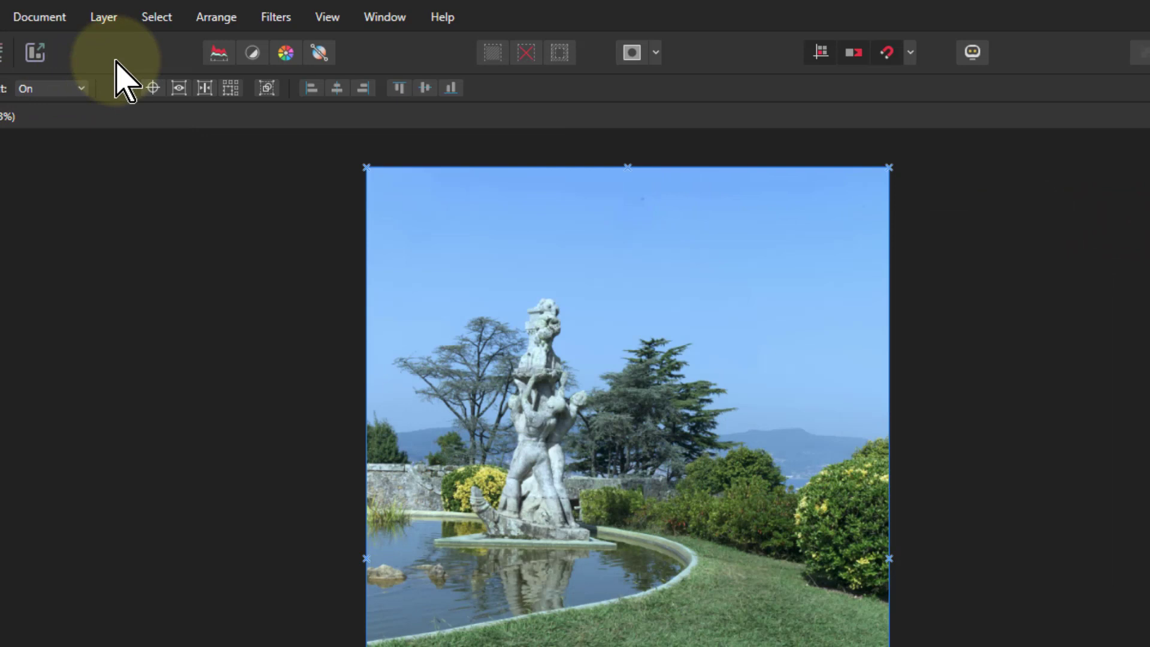
# Deselect all layers, then select and deselect the Background layer so none stays active.
pyautogui.click(154, 18)
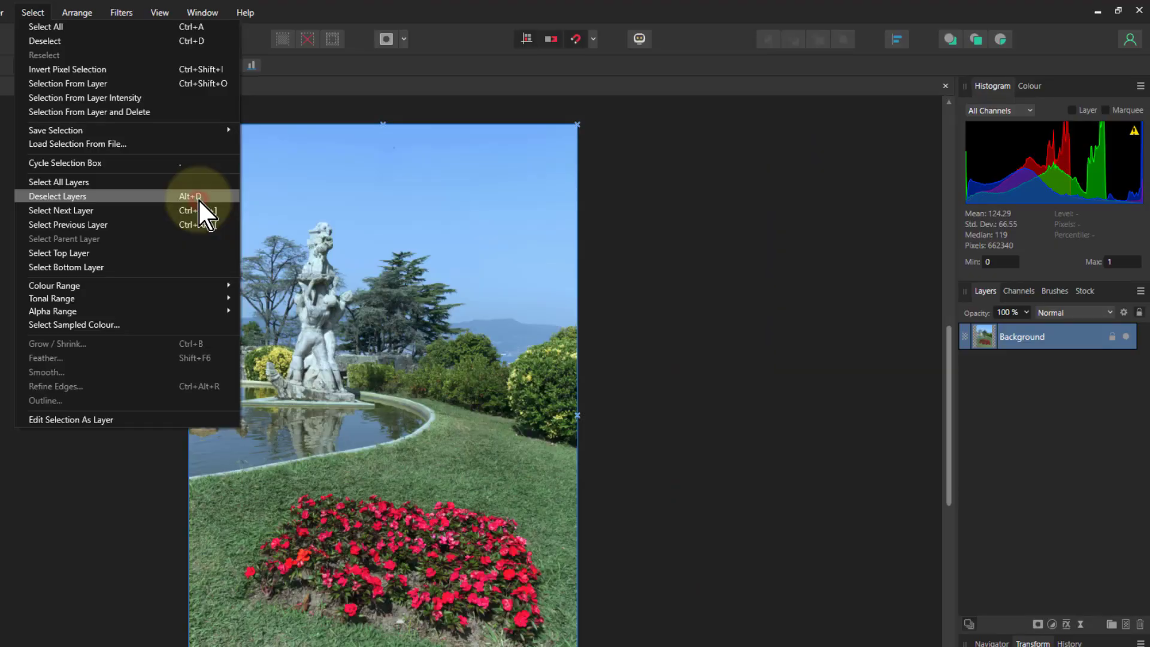
pyautogui.click(197, 197)
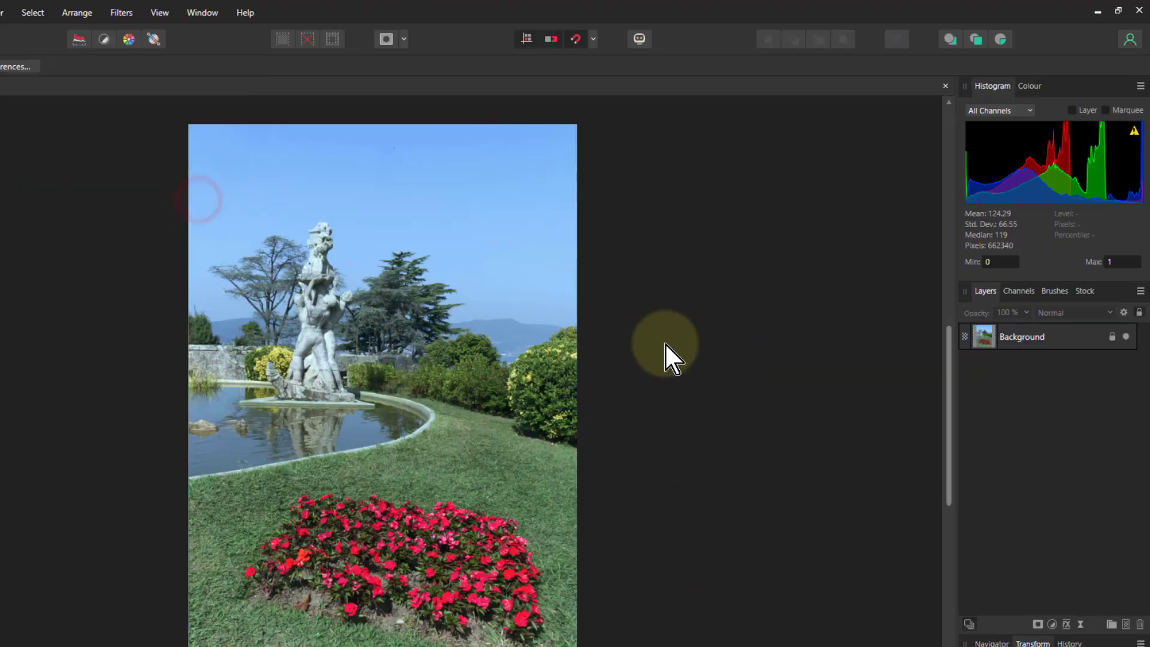
pyautogui.click(990, 340)
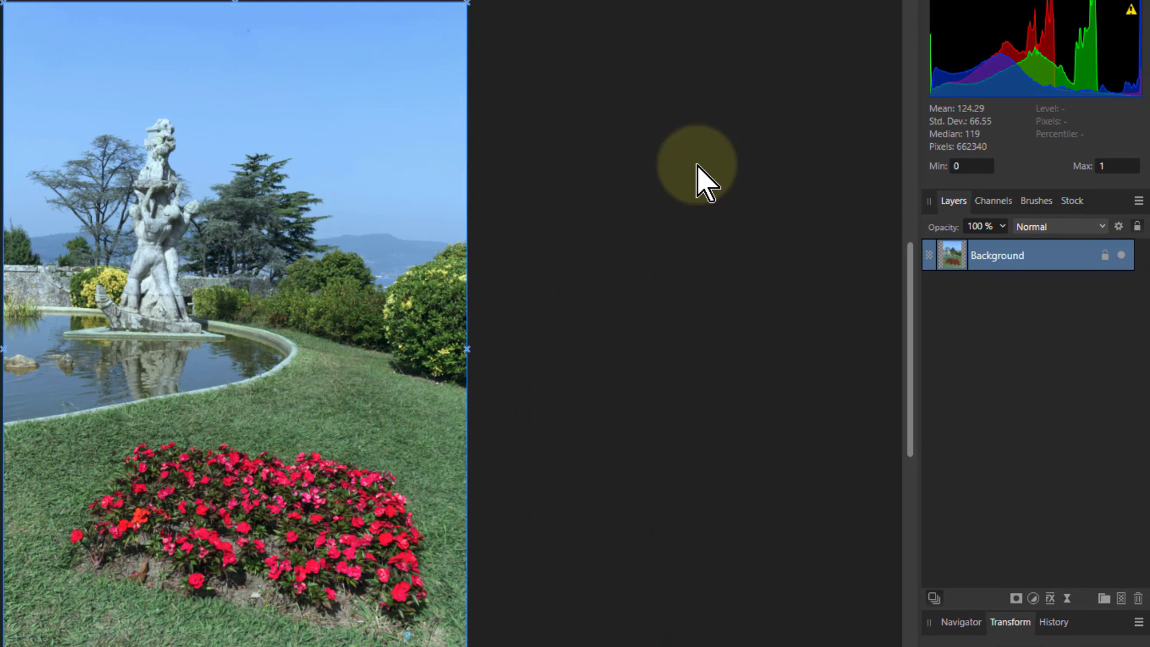
pyautogui.click(764, 157)
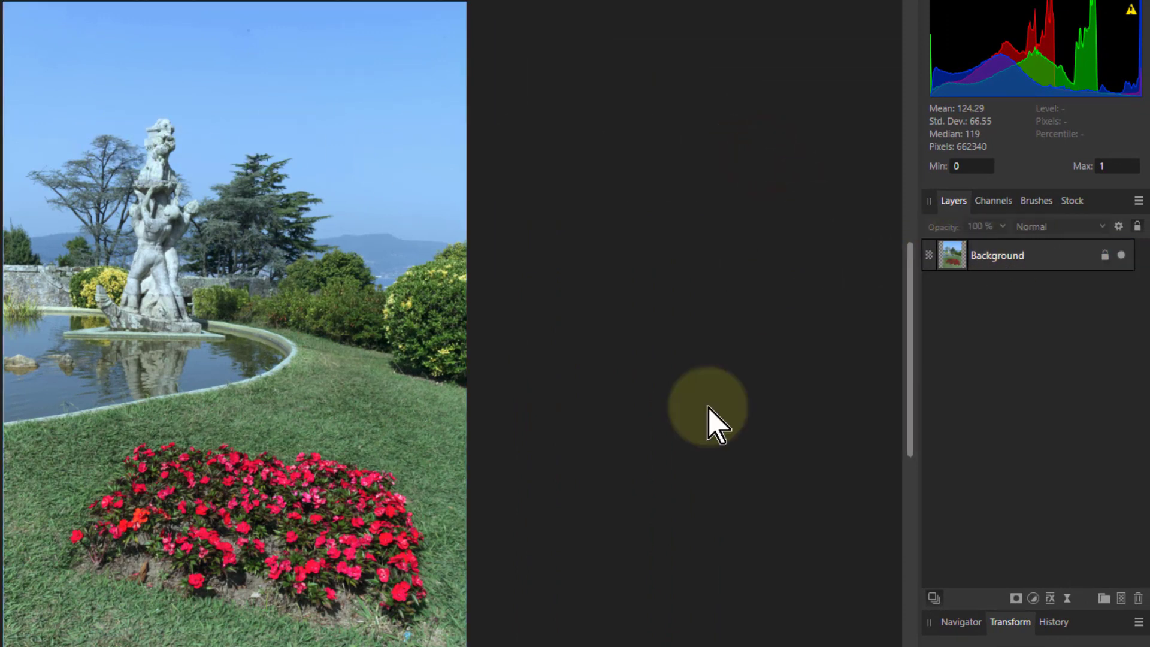
# Add a red Recolour adjustment, rename it 'Red', and duplicate it with Ctrl+J.
pyautogui.click(1034, 598)
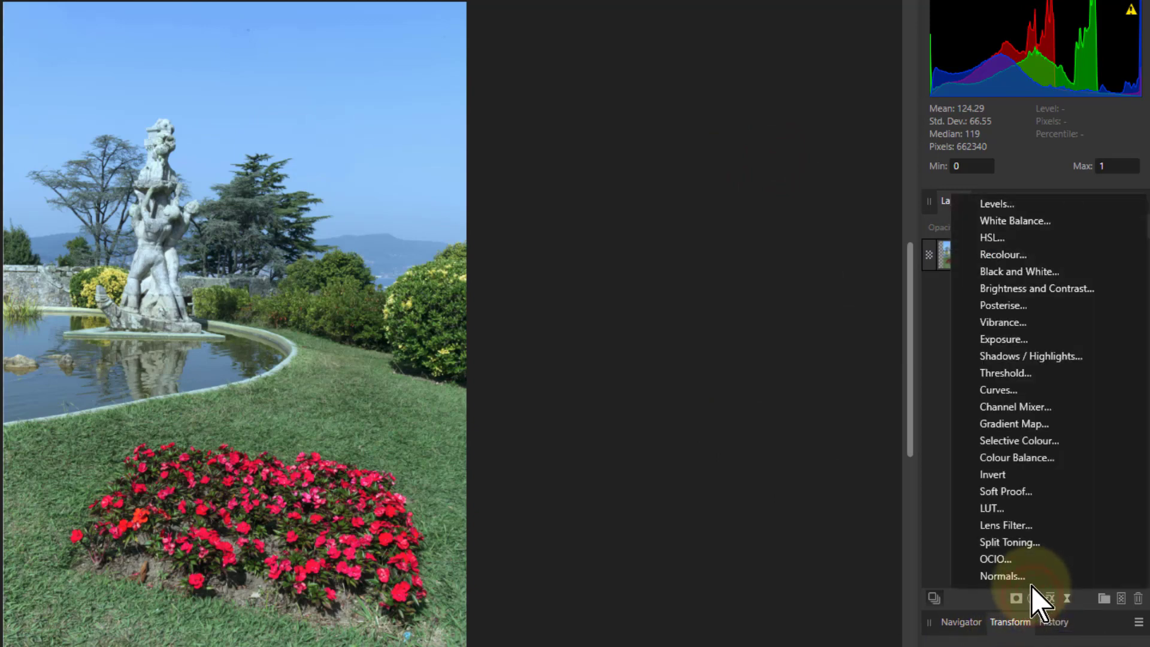
pyautogui.click(1012, 255)
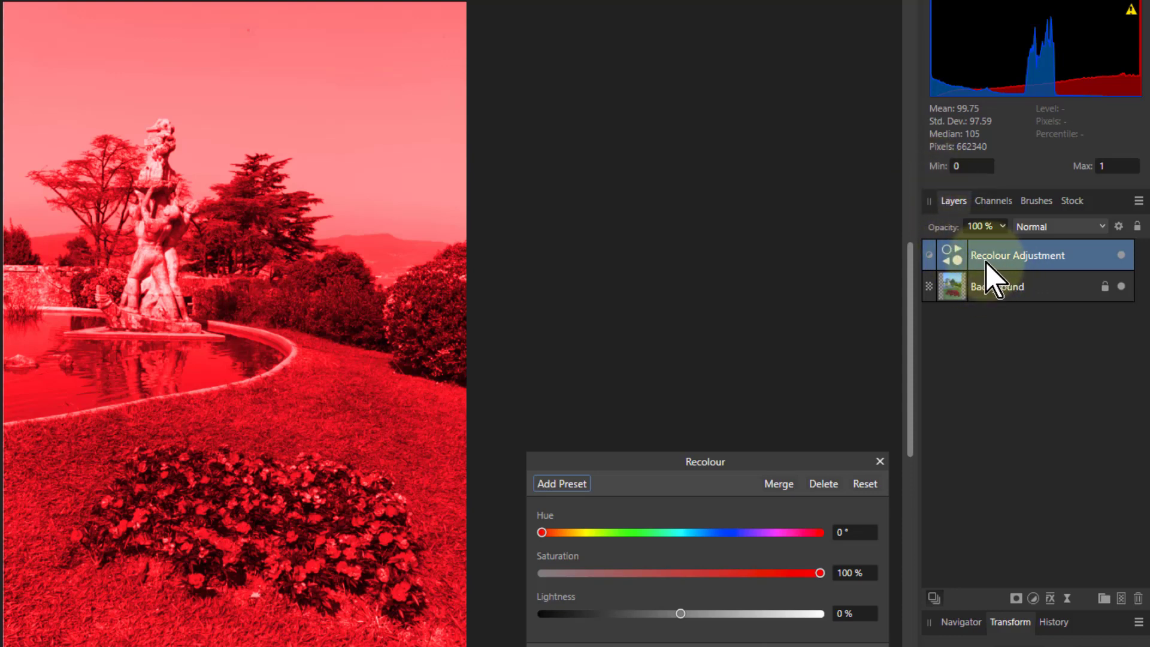
pyautogui.doubleClick(987, 257)
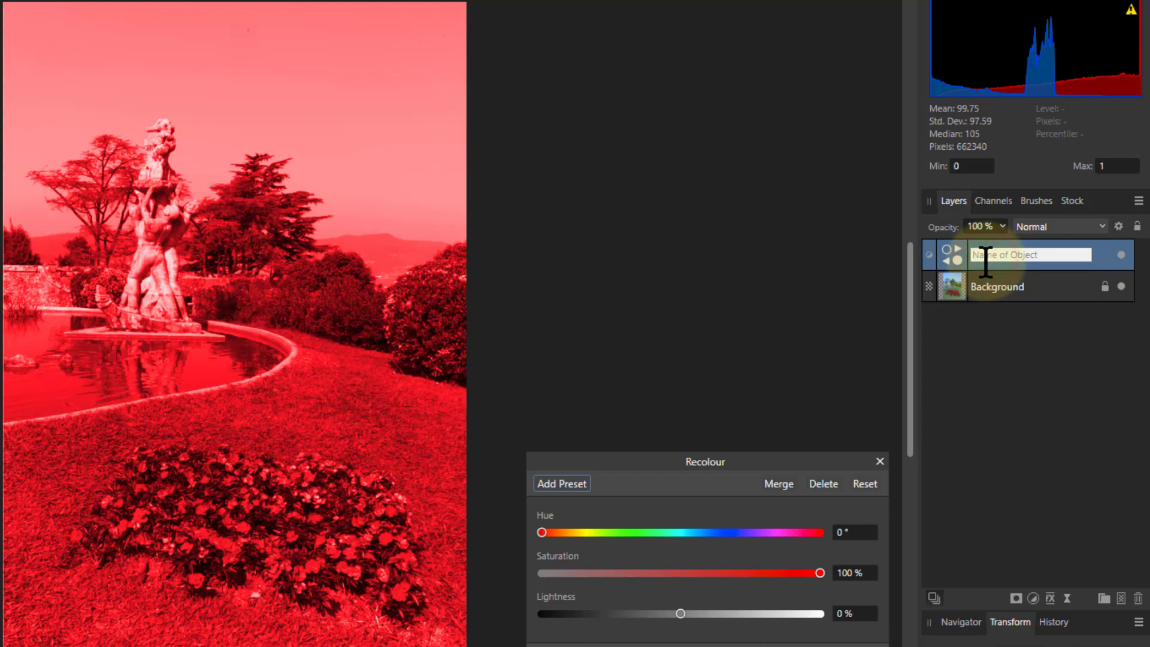
pyautogui.write('Re')
pyautogui.press('Return')
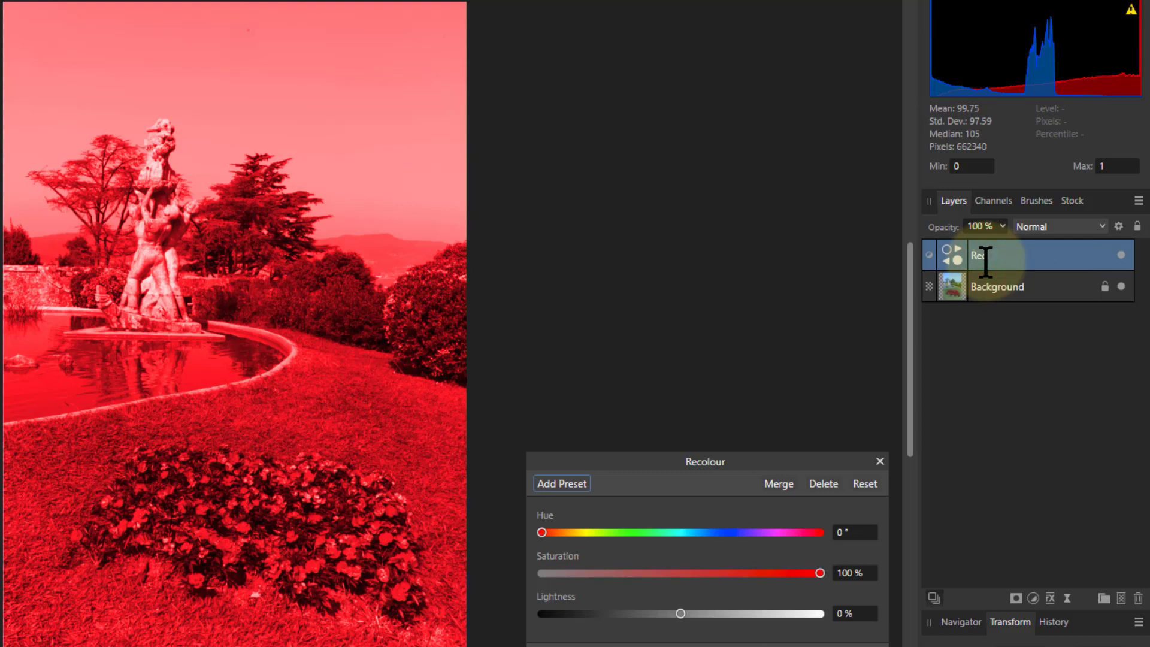
pyautogui.hotkey('ctrl', 'j')
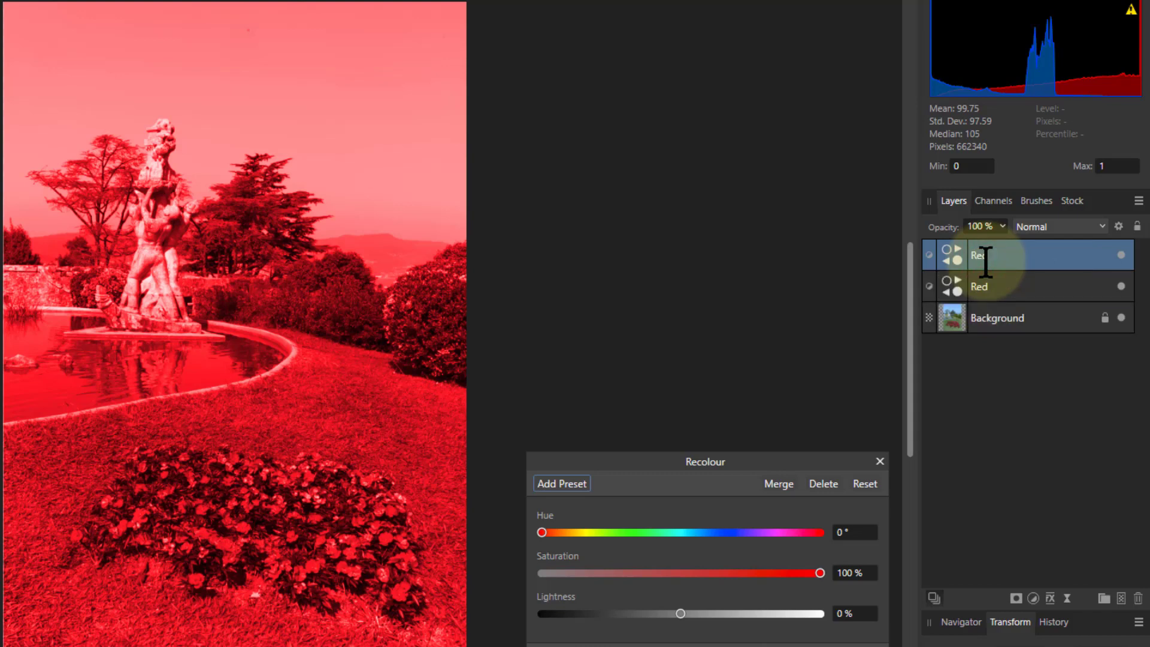
# Shift the copy's hue to blue and rename it 'Blue'.
pyautogui.click(725, 532)
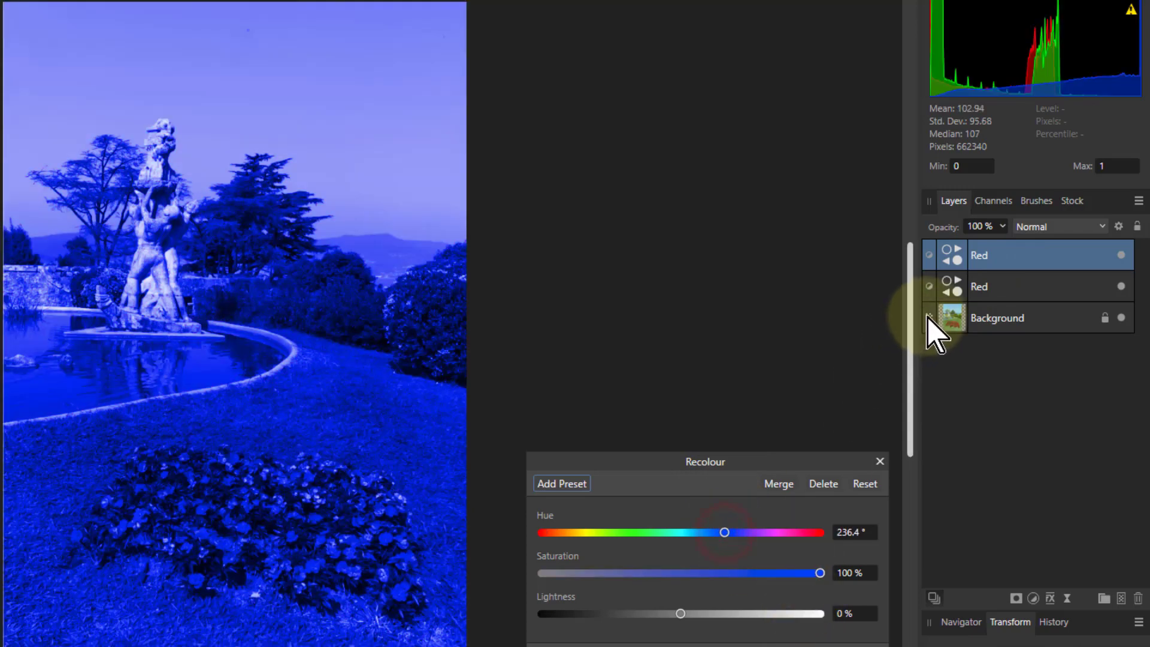
pyautogui.doubleClick(993, 257)
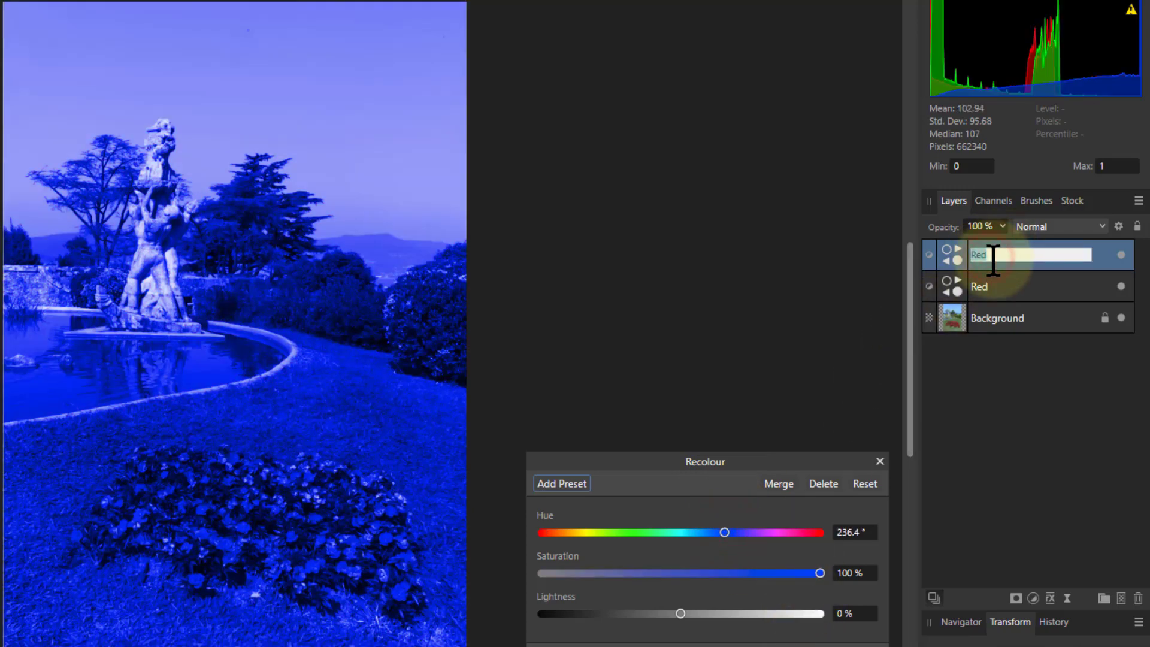
pyautogui.write('Blue')
pyautogui.press('Return')
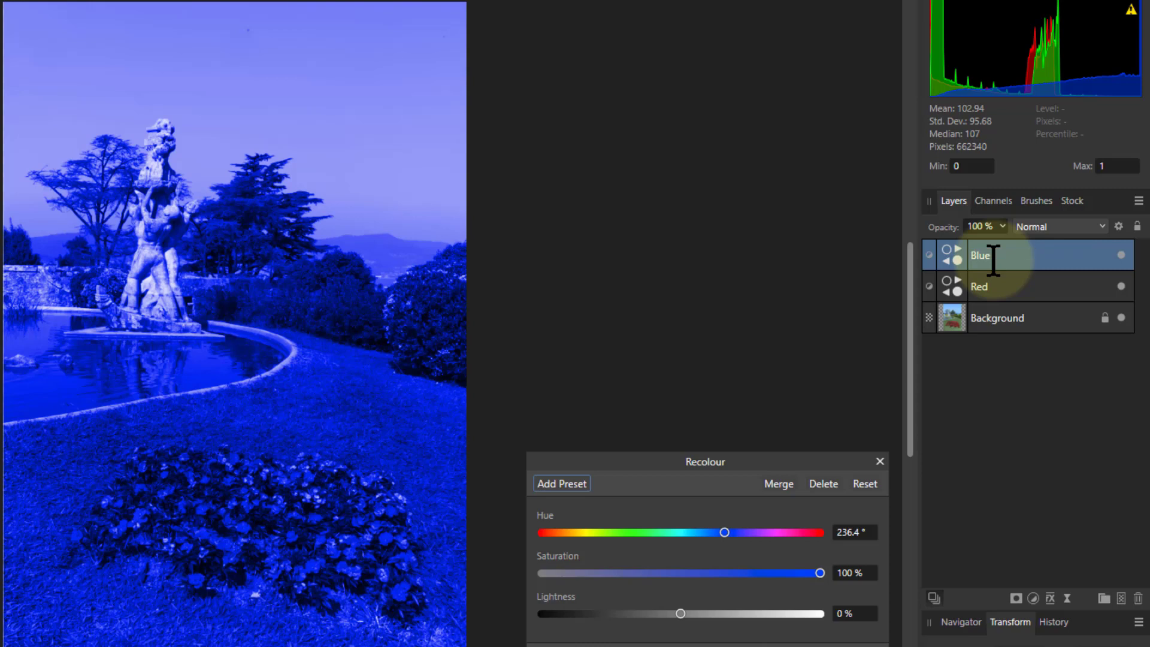
# Duplicate Blue, rename the copy 'Green', and set its hue to 123.6°.
pyautogui.hotkey('ctrl', 'j')
pyautogui.doubleClick(994, 258)
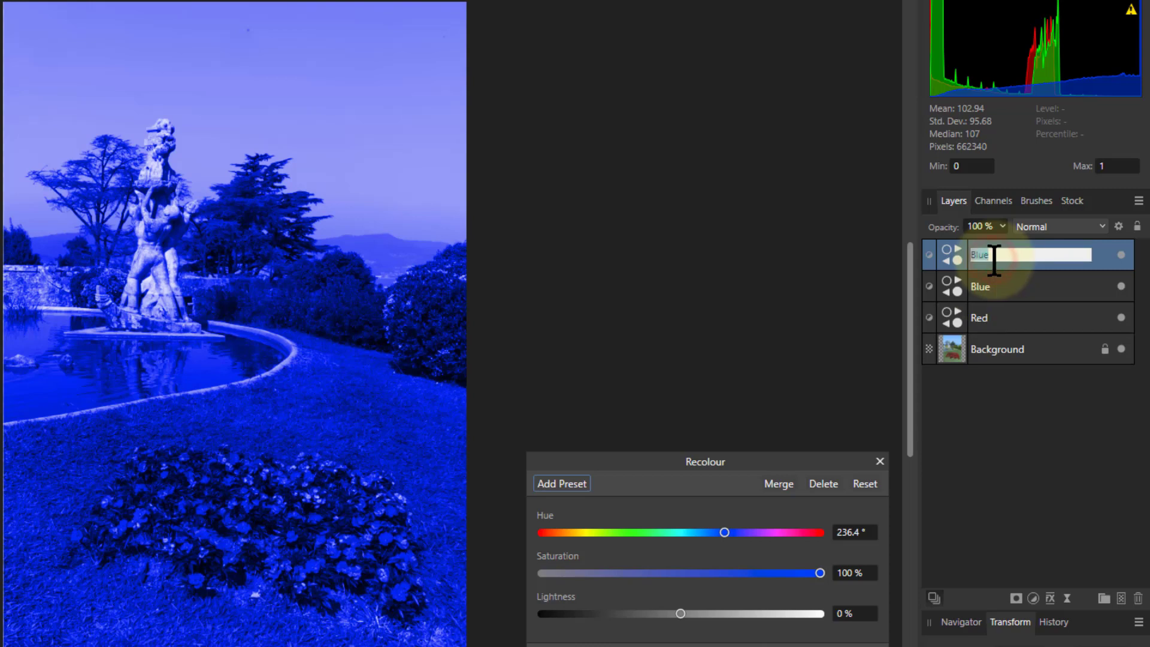
pyautogui.write('Green')
pyautogui.press('Return')
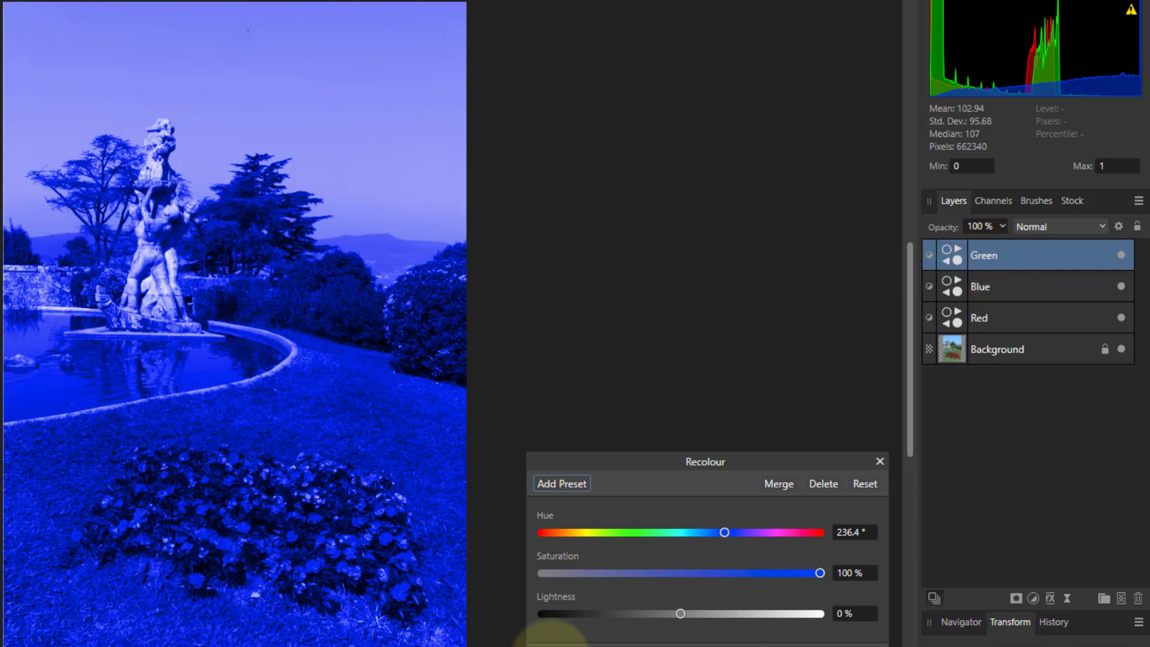
pyautogui.click(638, 533)
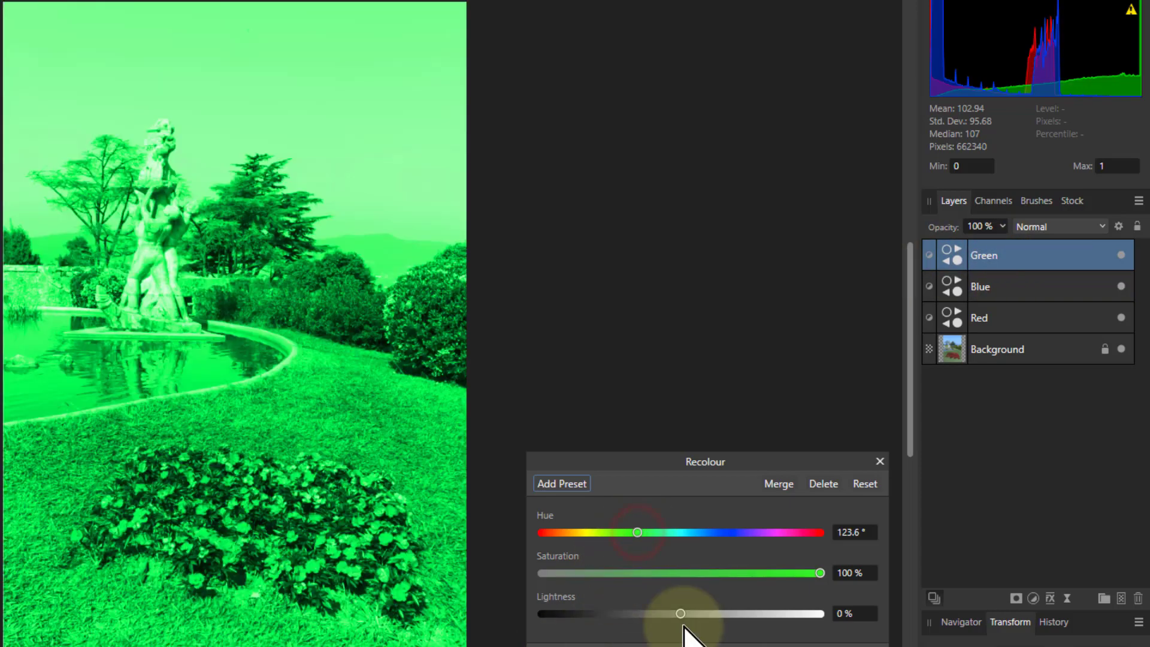
# Duplicate Green, set the copy's hue to 303.1°, and rename it 'Magenta'.
pyautogui.hotkey('ctrl', 'j')
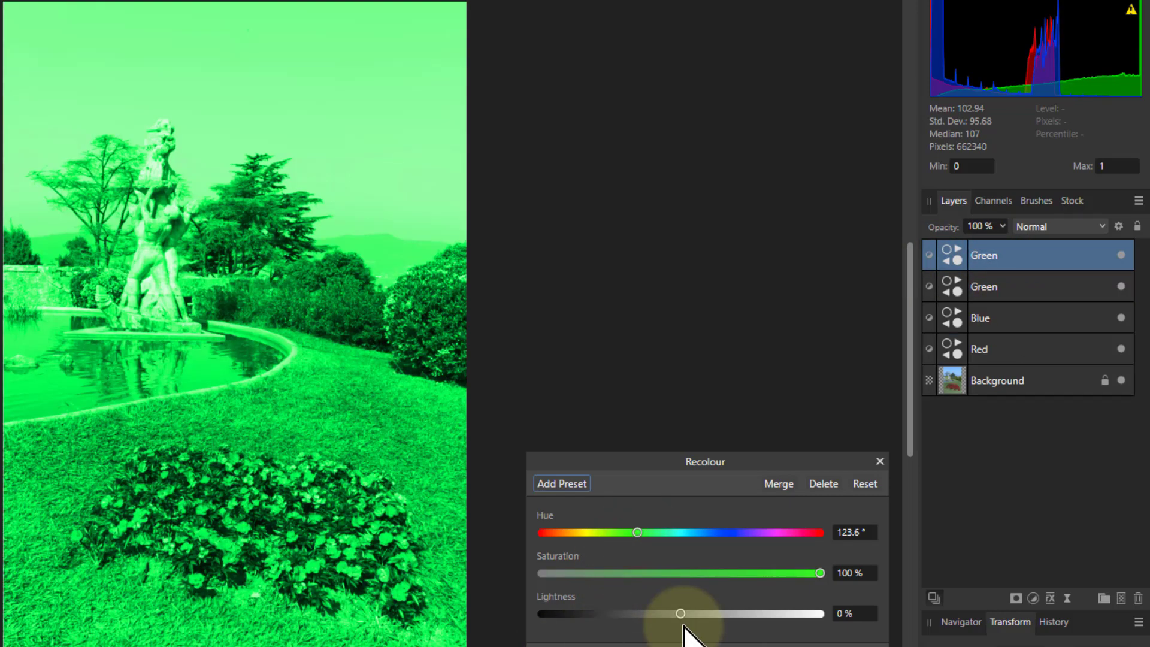
pyautogui.click(777, 532)
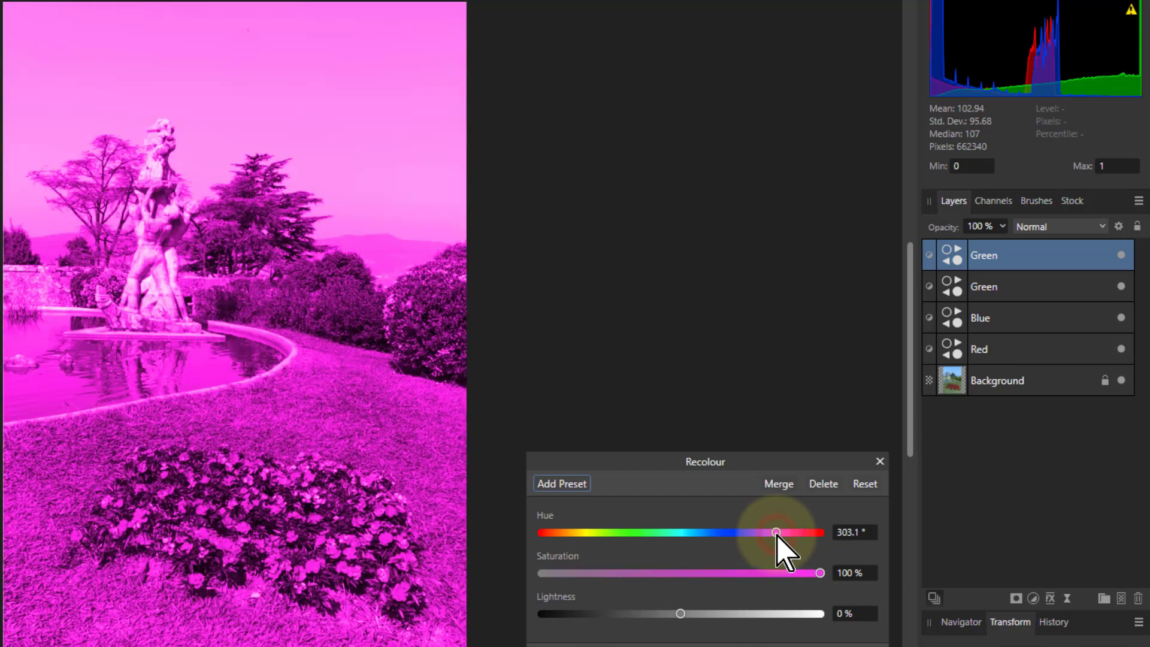
pyautogui.doubleClick(1021, 257)
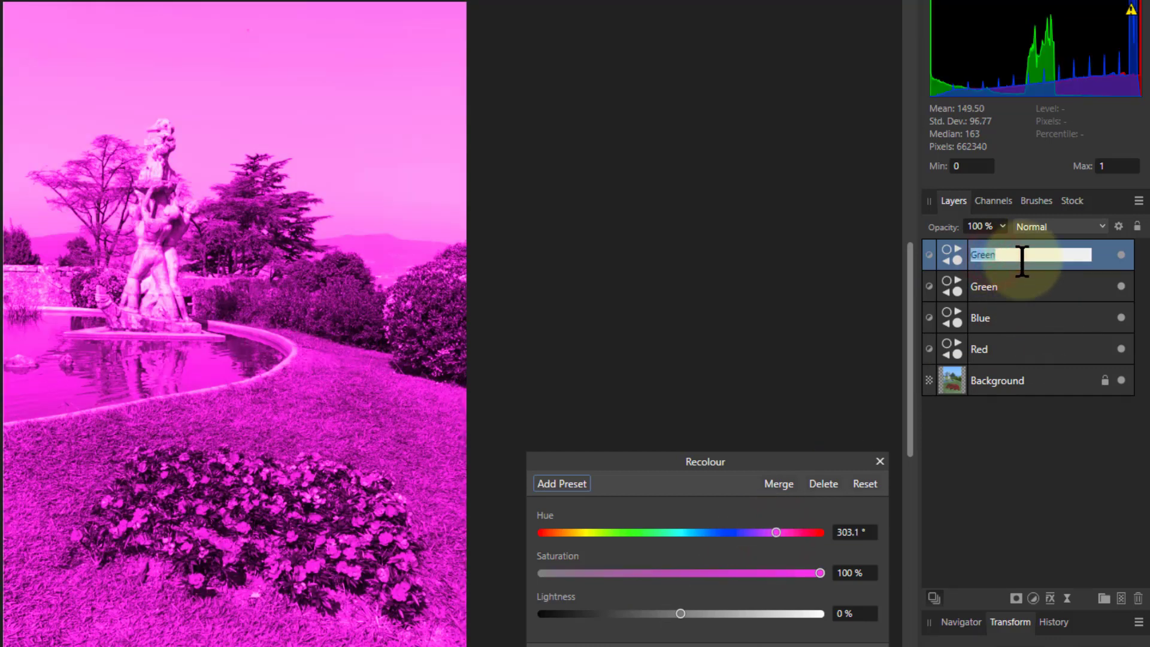
pyautogui.write('Magenta')
pyautogui.press('Return')
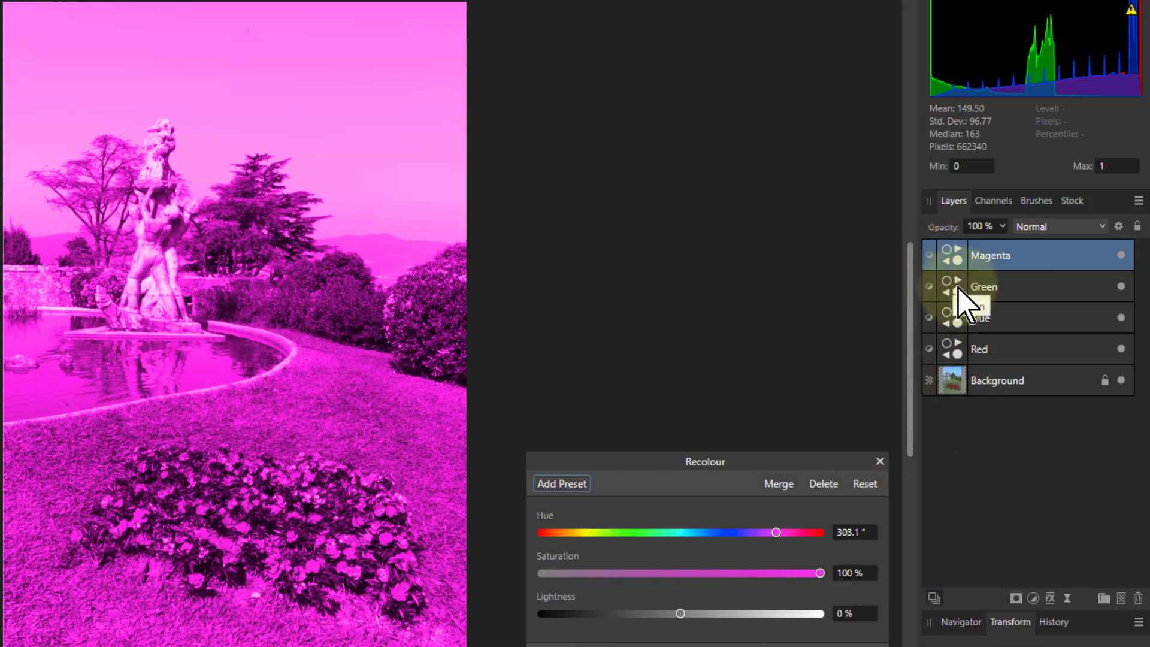
# Select the Red layer and move it forward twice with Ctrl+] to sit above Magenta.
pyautogui.click(962, 358)
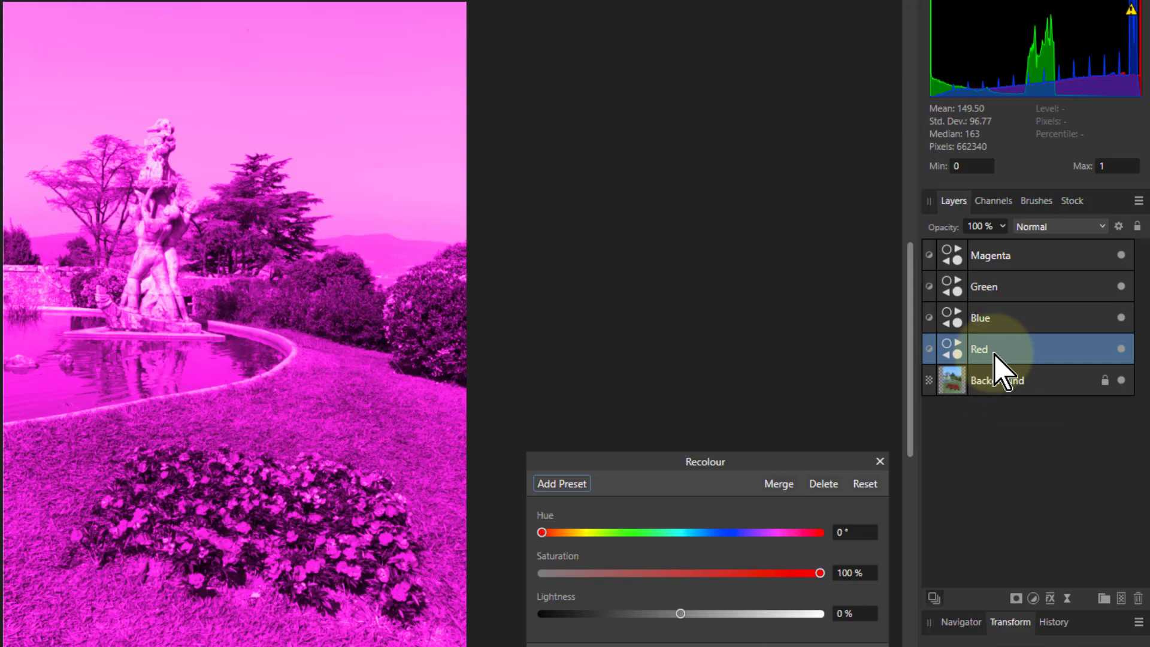
pyautogui.hotkey('ctrl', ']')
pyautogui.hotkey('ctrl', ']')
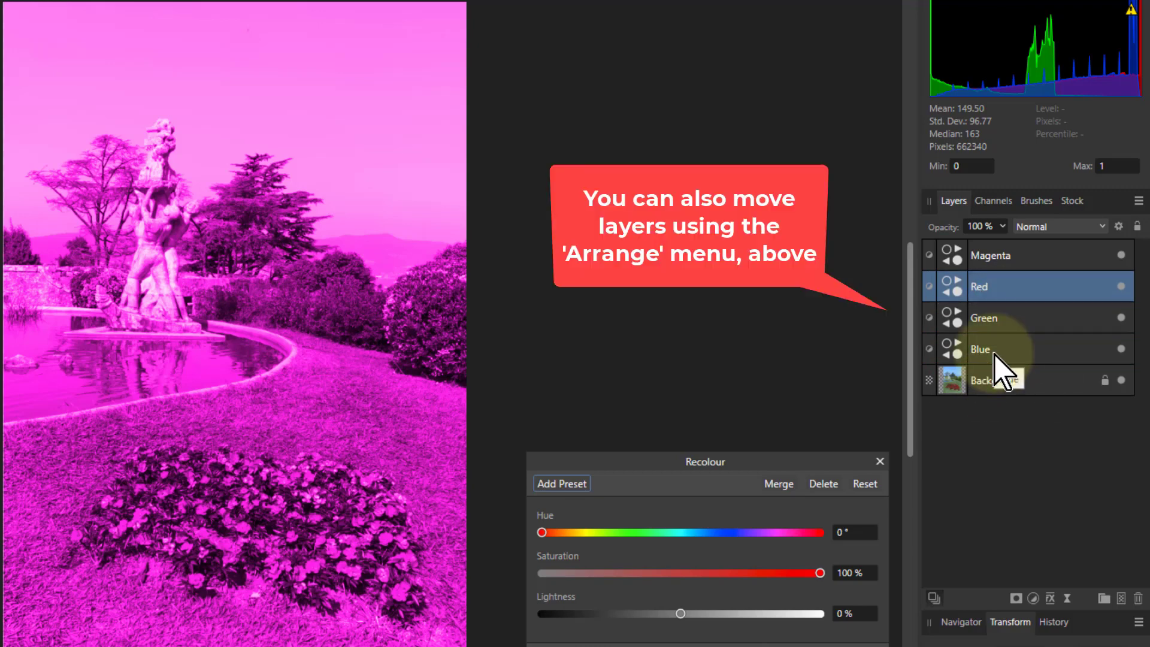
pyautogui.hotkey('ctrl', ']')
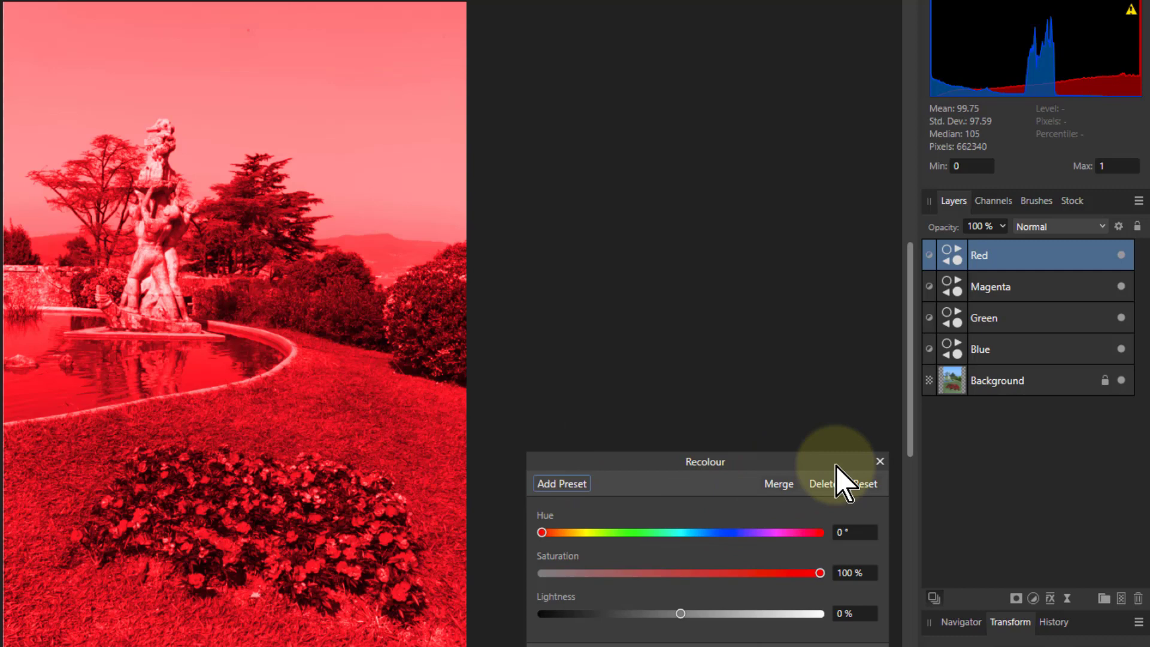
# Close the Recolour settings, then move Red down one step and back to the top.
pyautogui.click(880, 463)
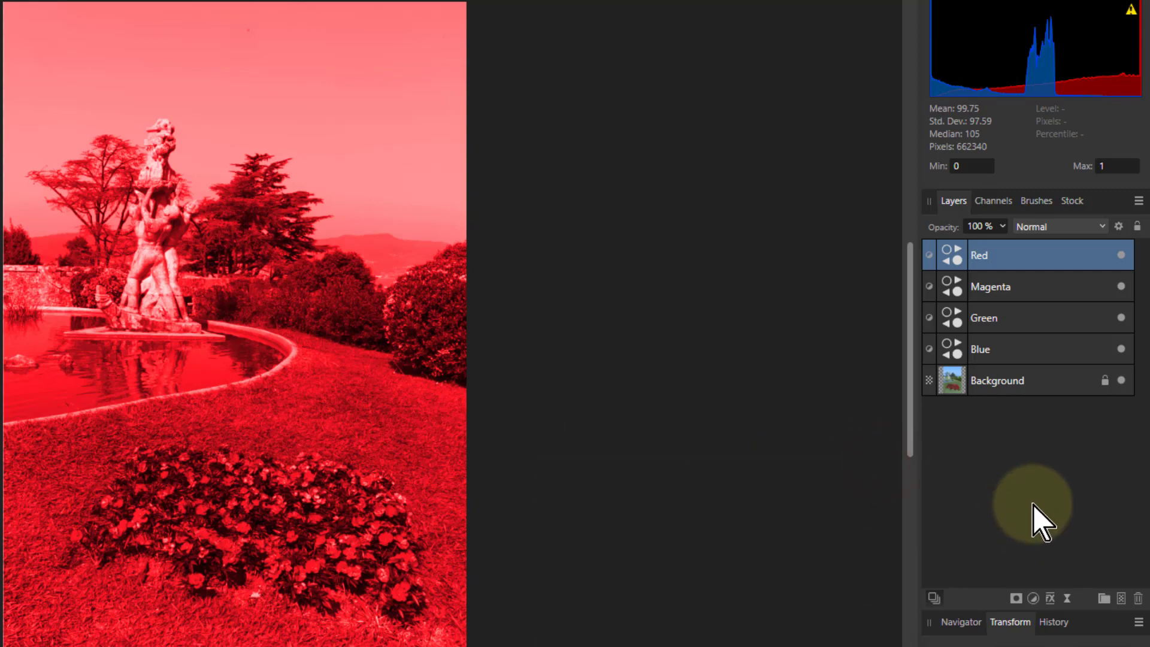
pyautogui.hotkey('ctrl', '[')
pyautogui.hotkey('ctrl', '[')
pyautogui.hotkey('ctrl', '[')
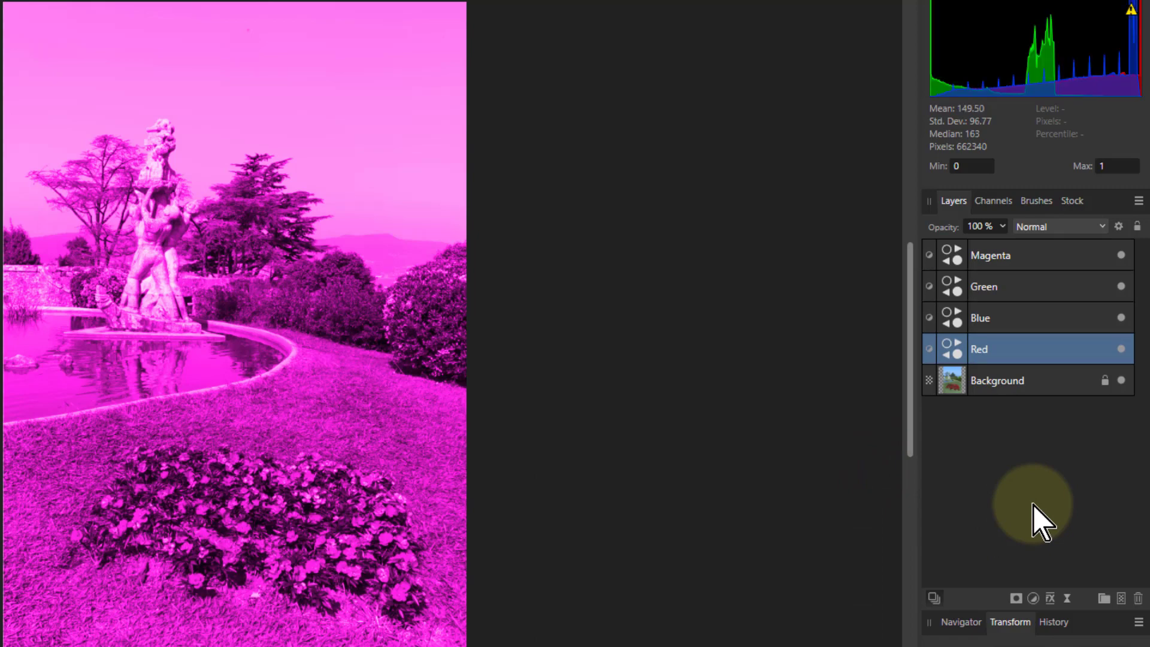
pyautogui.hotkey('ctrl', ']')
pyautogui.hotkey('ctrl', ']')
pyautogui.hotkey('ctrl', ']')
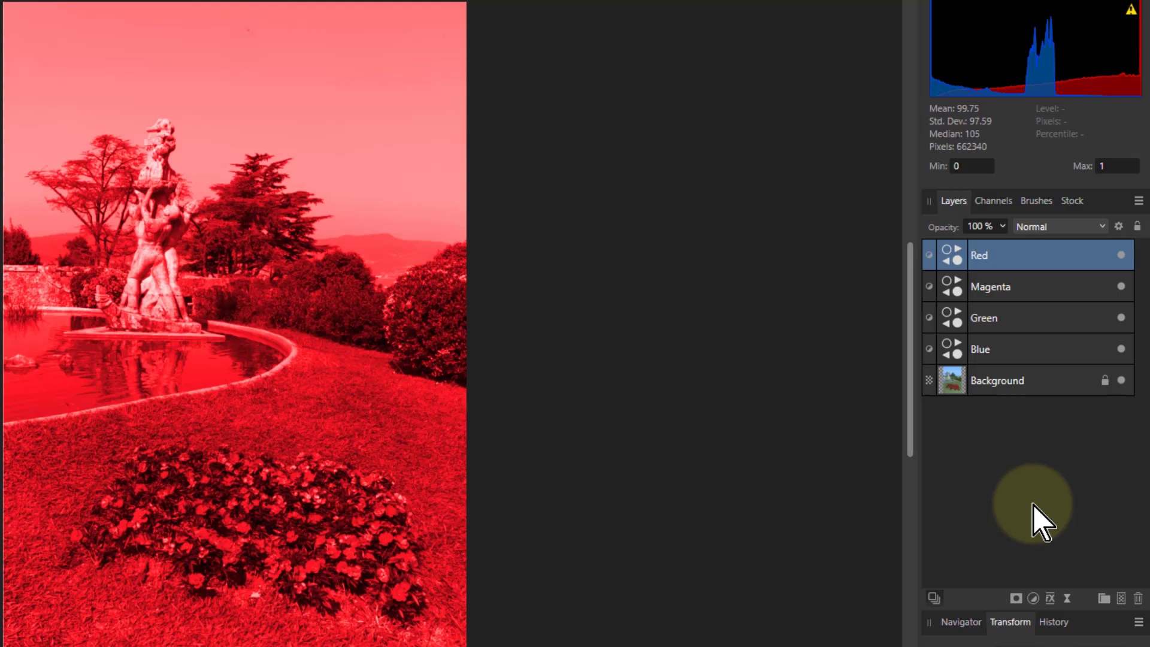
# Cycle the working layer up and down with Alt+[ and Alt+], ending on Green.
pyautogui.hotkey('alt', '[')
pyautogui.hotkey('alt', '[')
pyautogui.hotkey('alt', '[')
pyautogui.hotkey('alt', '[')
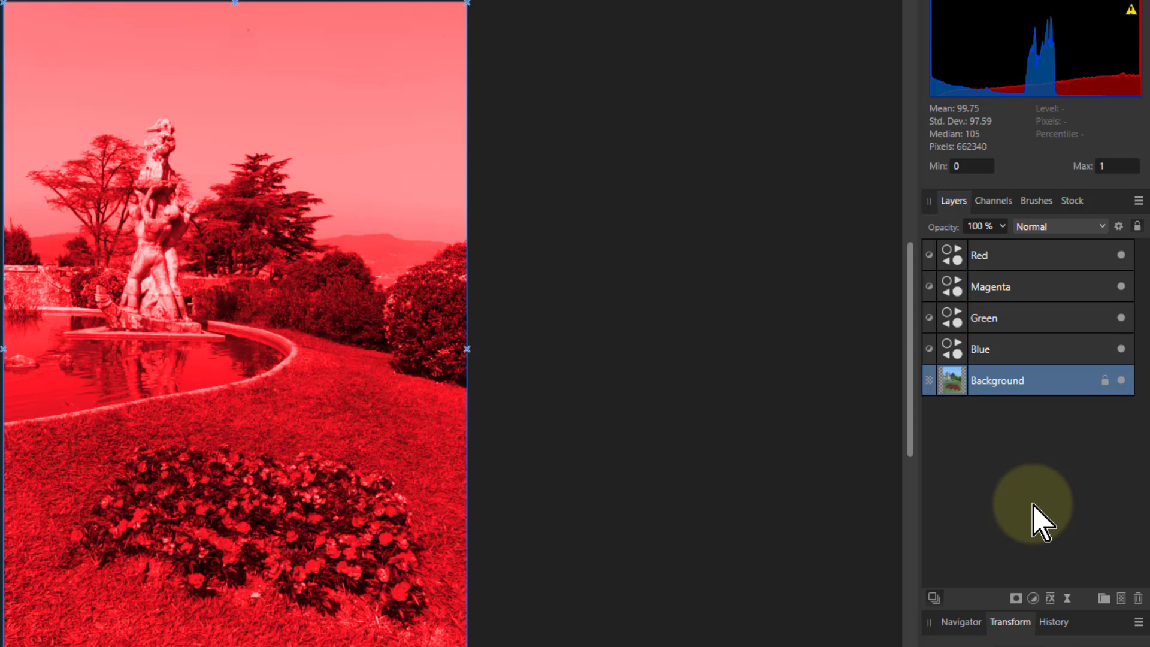
pyautogui.hotkey('alt', ']')
pyautogui.hotkey('alt', ']')
pyautogui.hotkey('alt', ']')
pyautogui.hotkey('alt', ']')
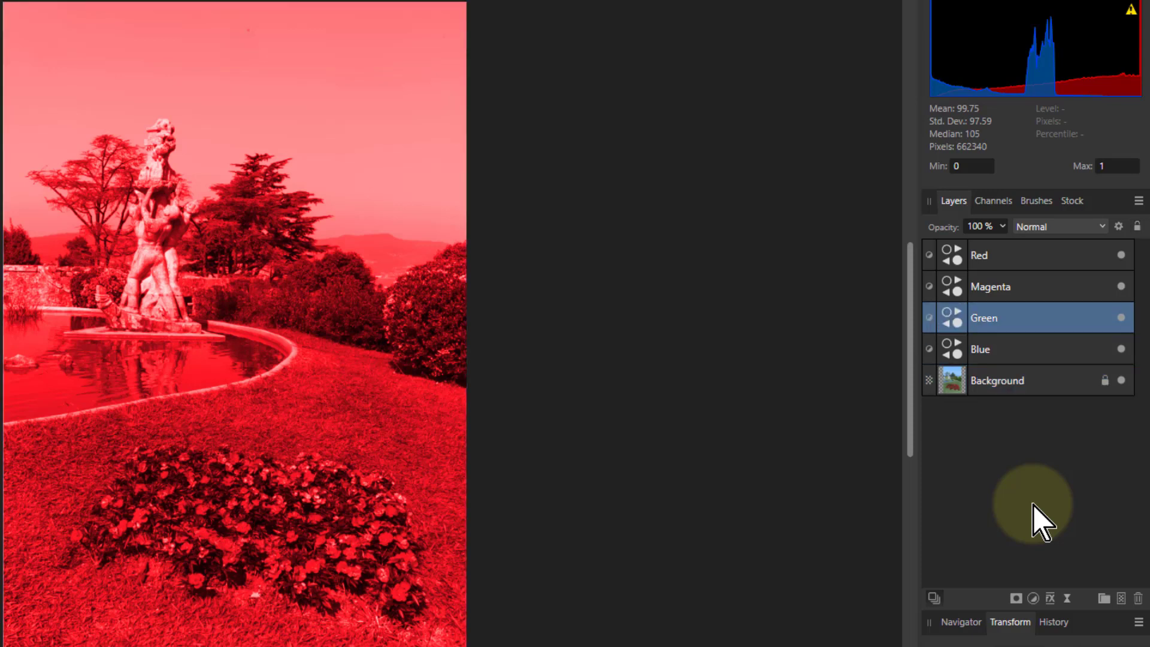
pyautogui.hotkey('alt', '[')
pyautogui.hotkey('alt', '[')
pyautogui.hotkey('alt', '[')
pyautogui.hotkey('alt', '[')
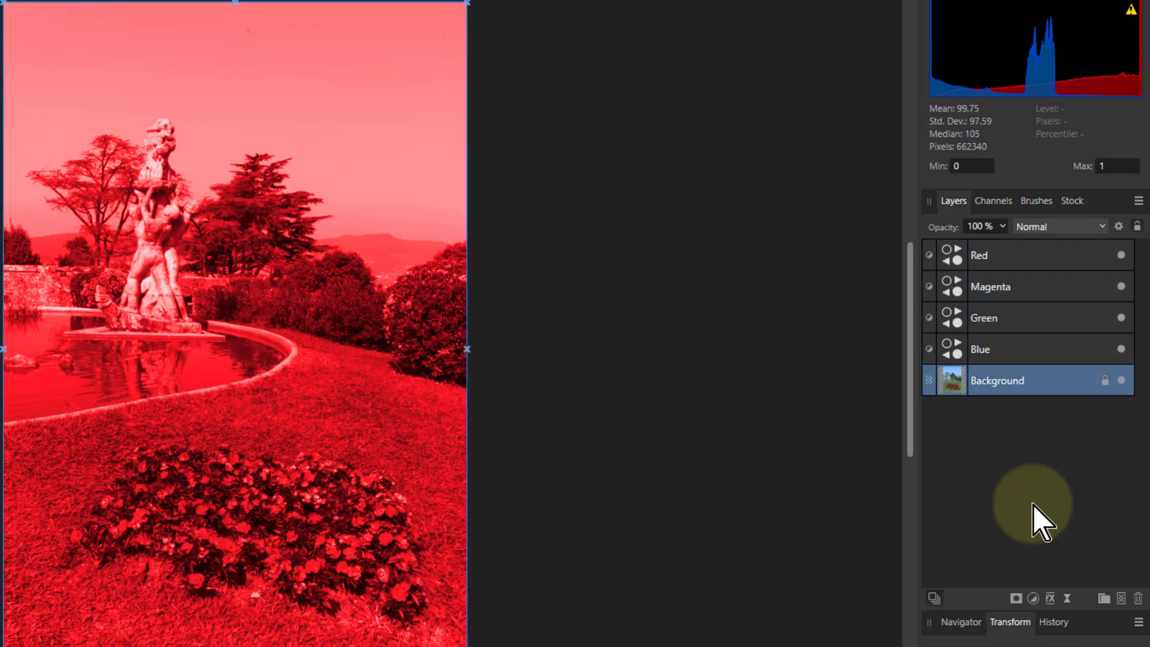
pyautogui.hotkey('alt', ']')
pyautogui.hotkey('alt', ']')
pyautogui.hotkey('alt', ']')
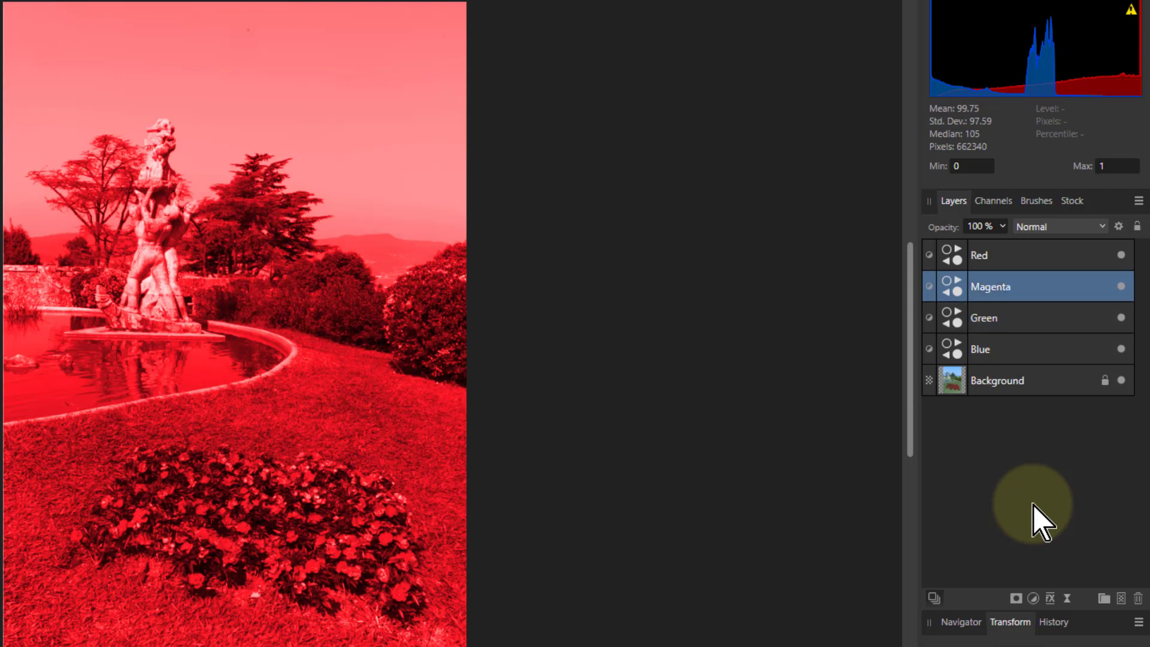
pyautogui.hotkey('alt', ']')
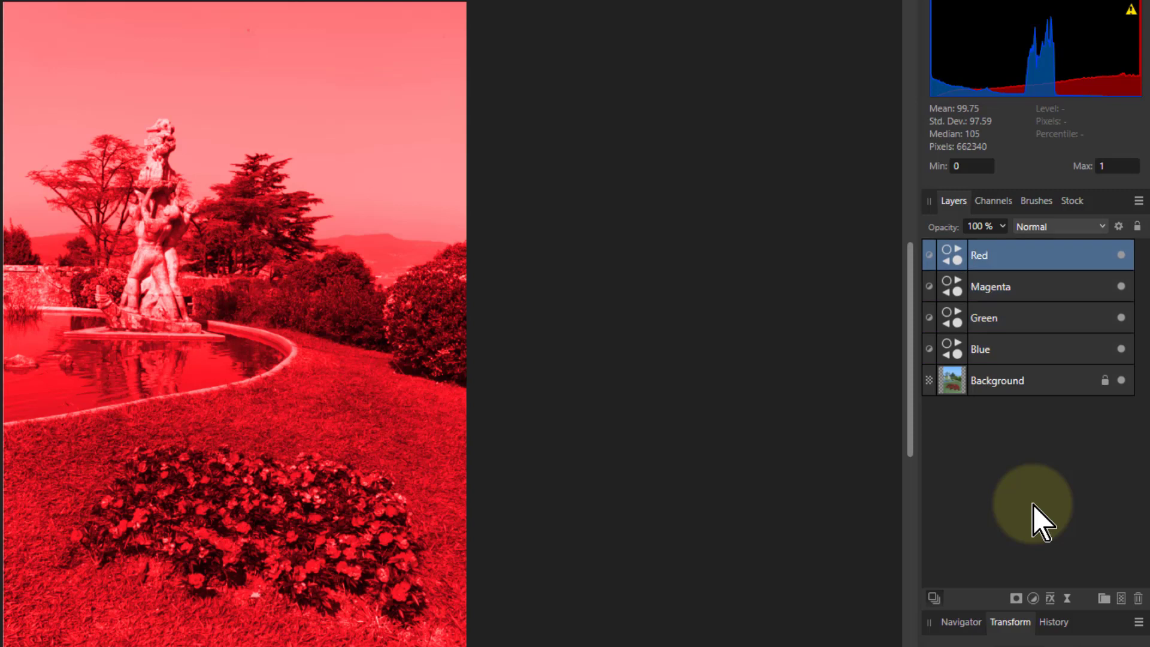
pyautogui.hotkey('alt', '[')
pyautogui.hotkey('alt', '[')
pyautogui.hotkey('alt', '[')
pyautogui.hotkey('alt', '[')
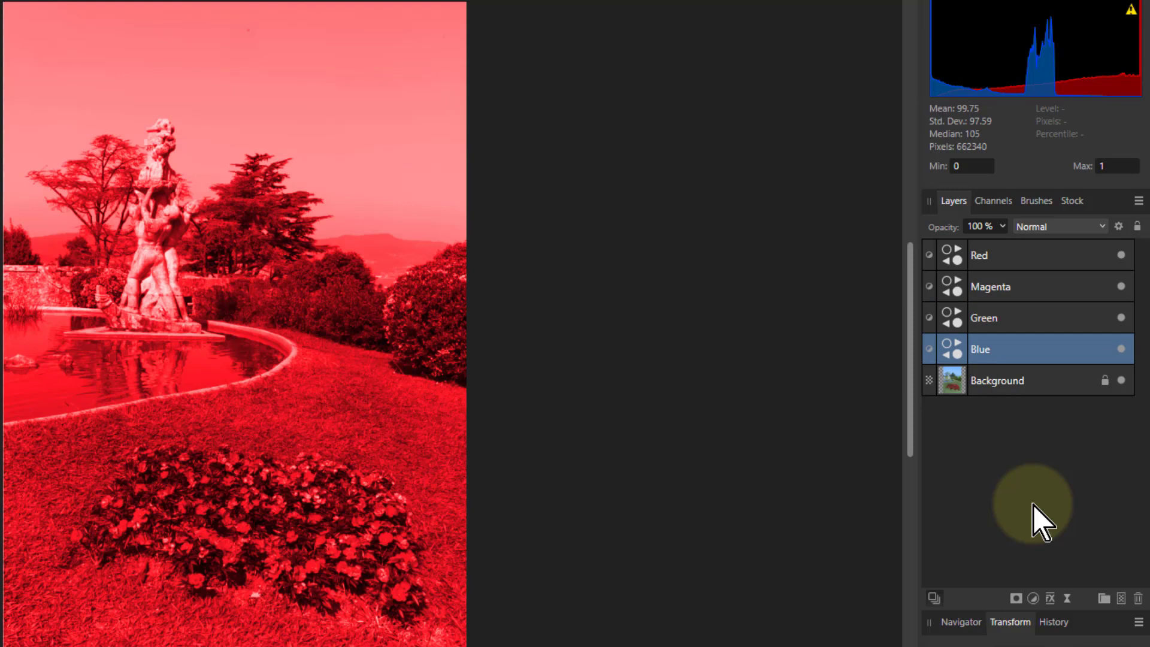
pyautogui.hotkey('alt', '[')
pyautogui.hotkey('alt', '[')
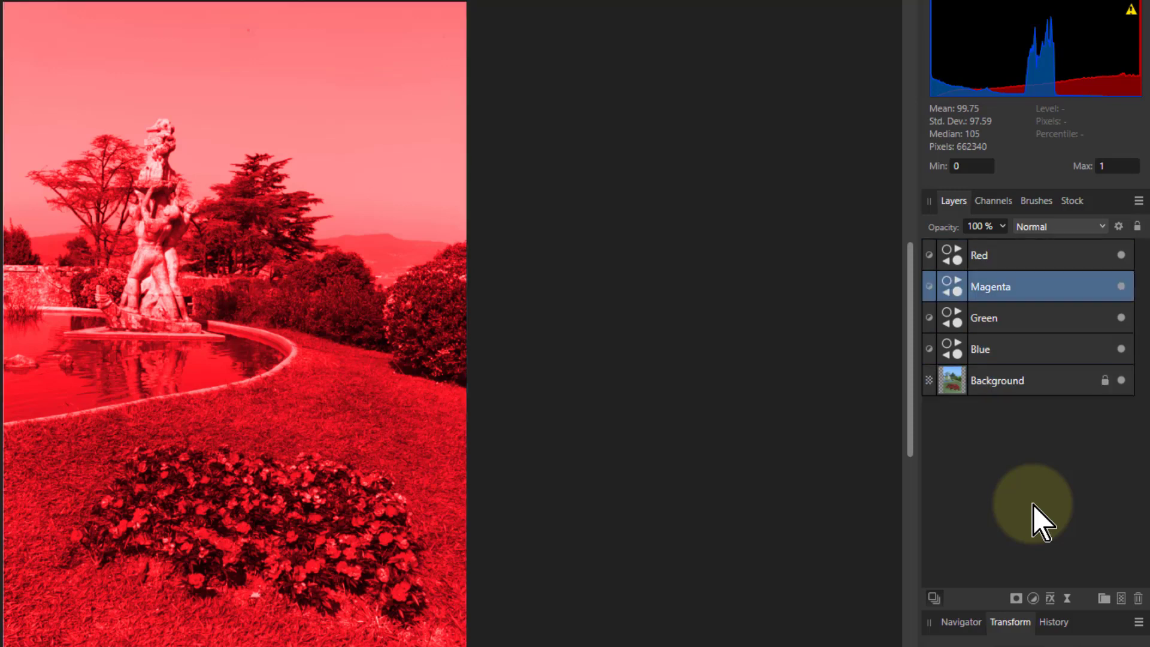
pyautogui.hotkey('alt', '[')
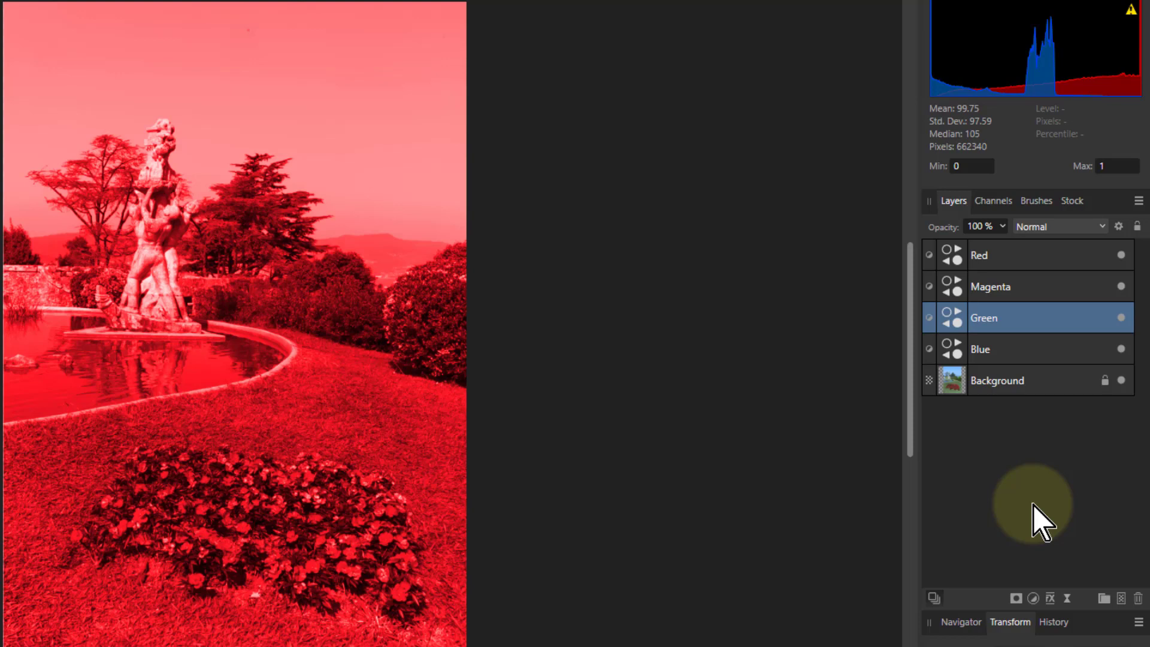
# Send Green to the bottom, open Red's settings, and send Red to the top and then the bottom.
pyautogui.hotkey('ctrl', 'shift', '[')
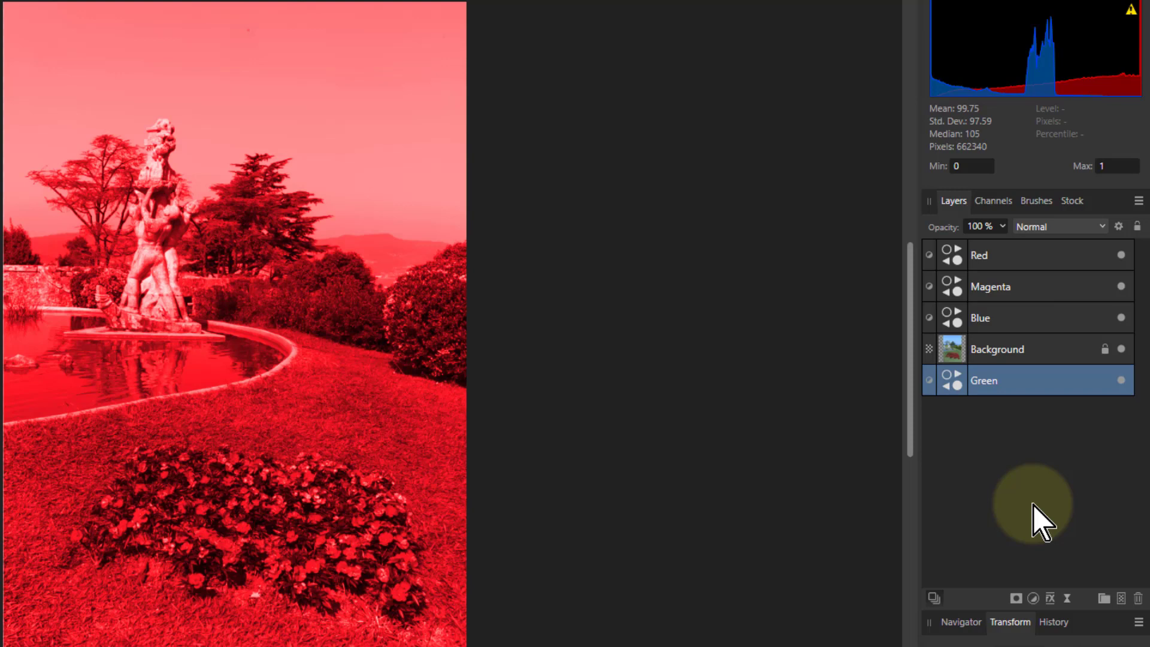
pyautogui.doubleClick(958, 262)
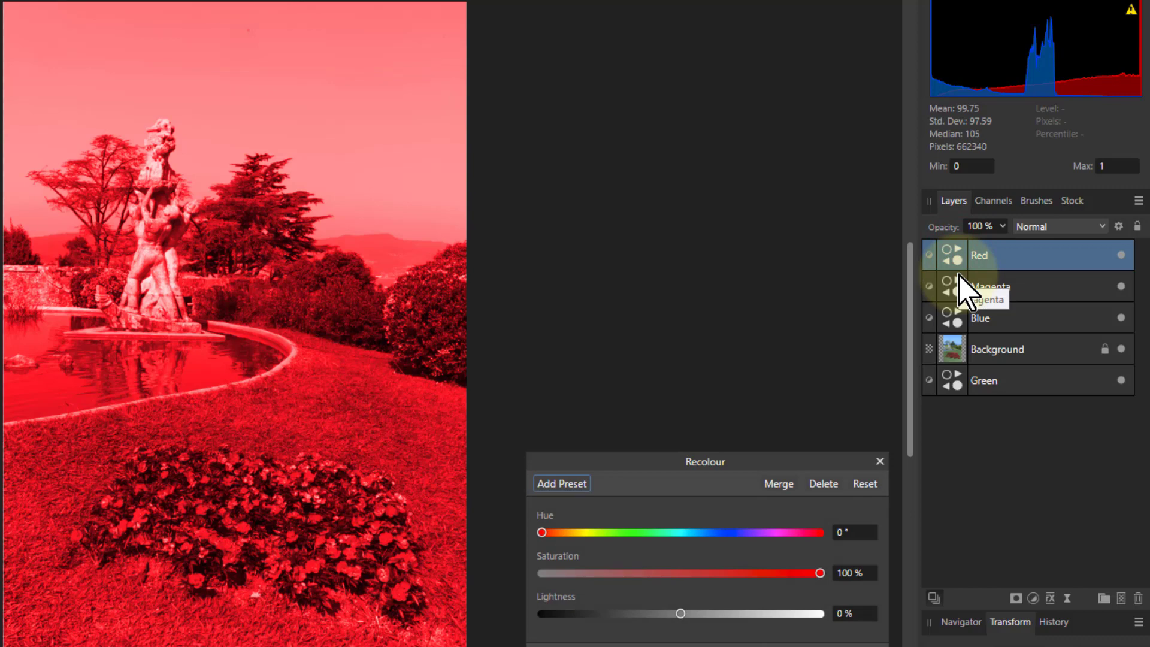
pyautogui.hotkey('ctrl', 'shift', '[')
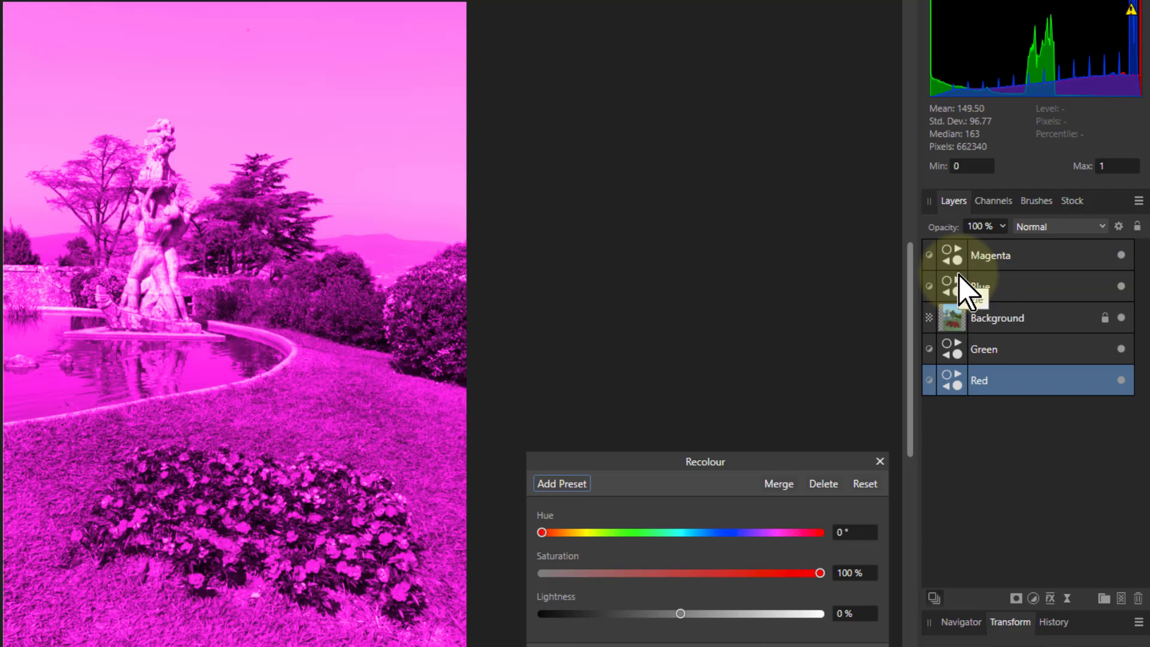
pyautogui.hotkey('ctrl', 'shift', ']')
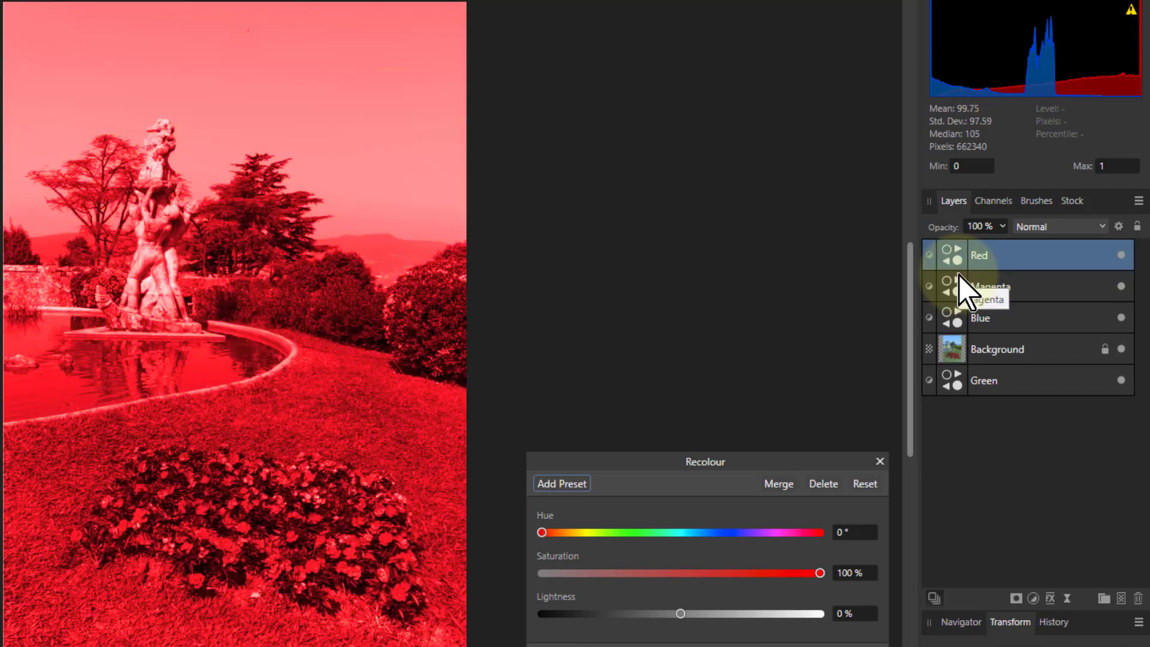
pyautogui.hotkey('ctrl', 'shift', '[')
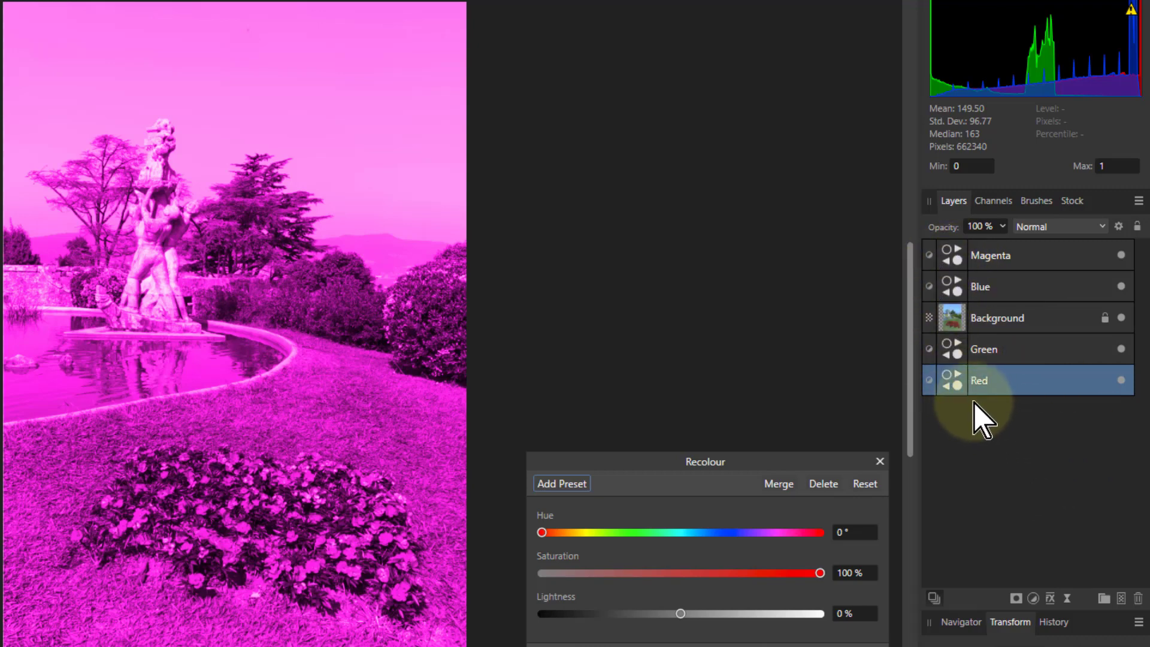
# Drag Red above Green, move Blue to bottom, top and bottom again, then Magenta below Blue.
pyautogui.moveTo(963, 376); pyautogui.dragTo(967, 333)
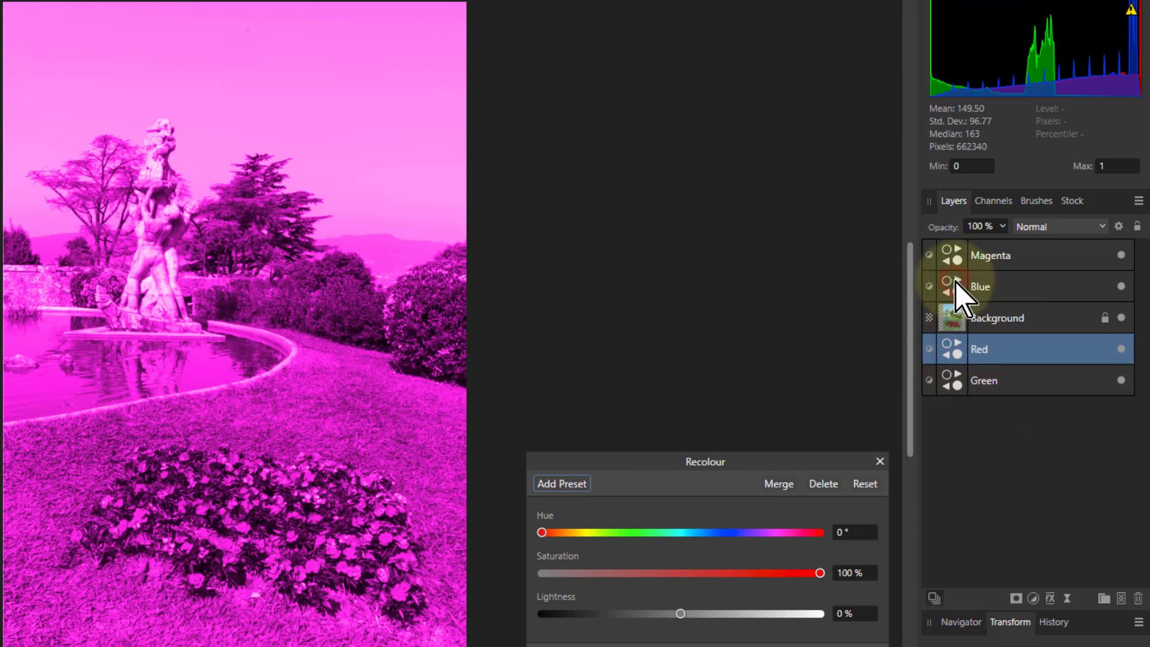
pyautogui.moveTo(956, 283); pyautogui.dragTo(976, 532)
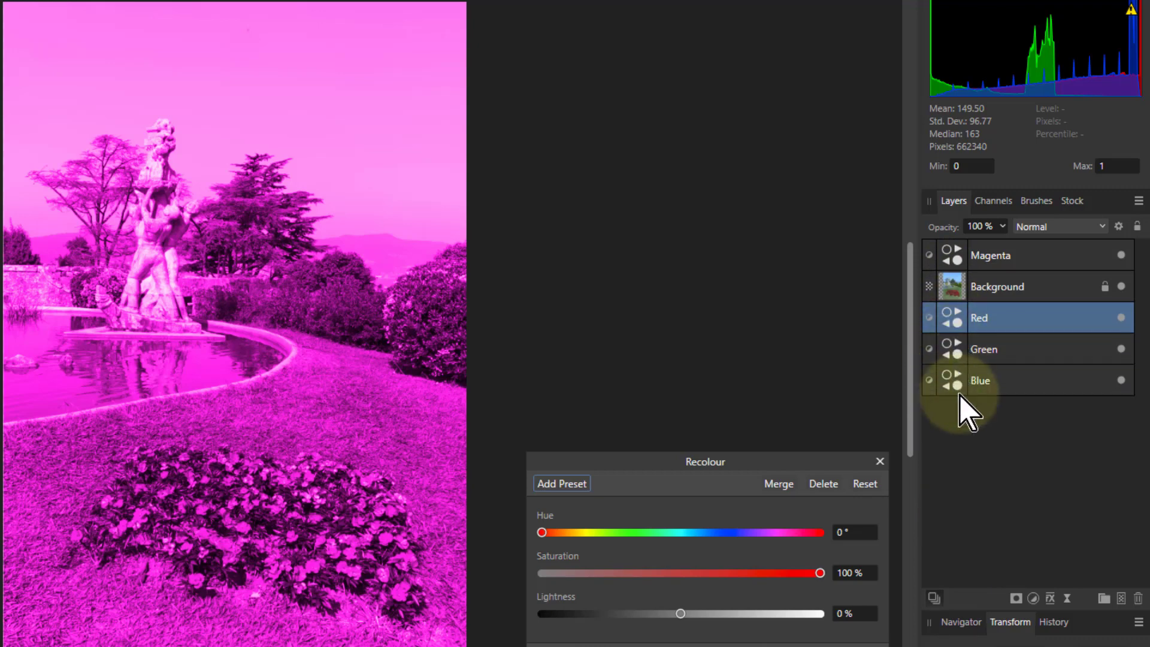
pyautogui.moveTo(958, 378); pyautogui.dragTo(955, 100)
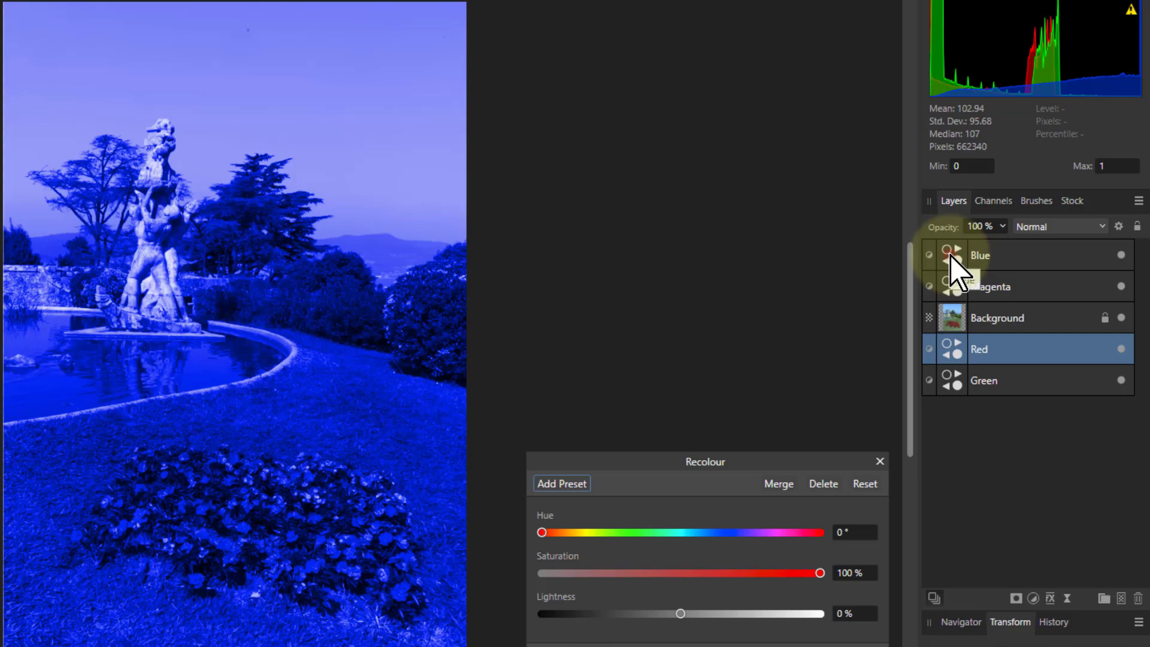
pyautogui.moveTo(957, 269); pyautogui.dragTo(967, 421)
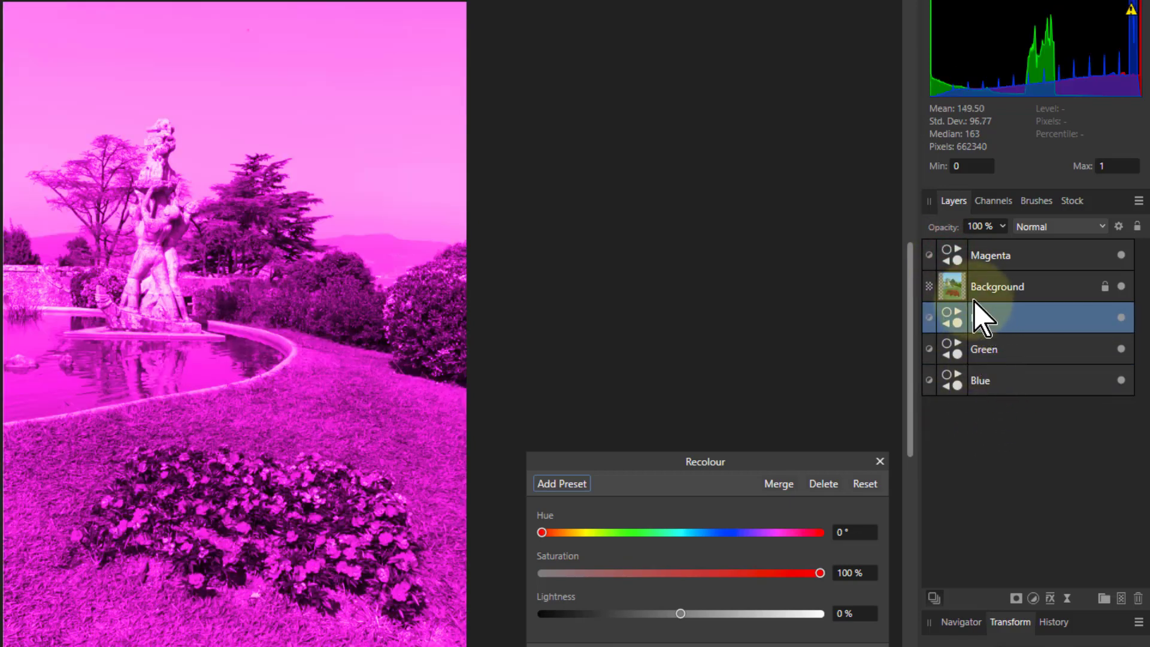
pyautogui.moveTo(952, 254); pyautogui.dragTo(979, 422)
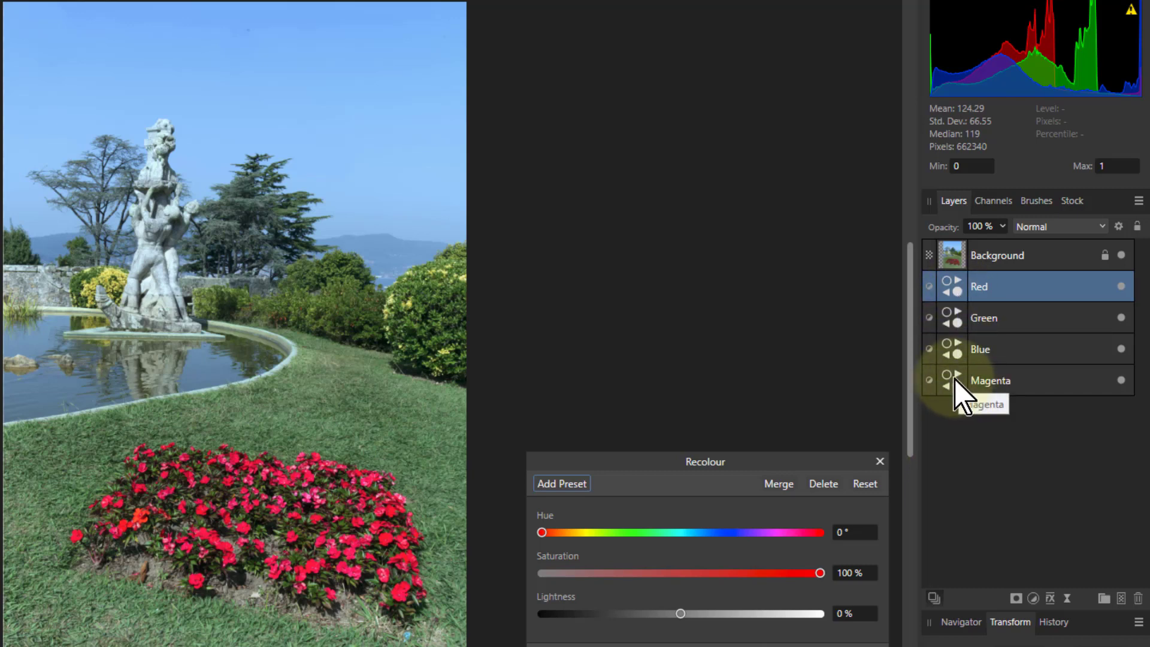
# Drag Magenta above Blue, then try moving Blue and Red to other stack positions.
pyautogui.moveTo(956, 379); pyautogui.dragTo(999, 334)
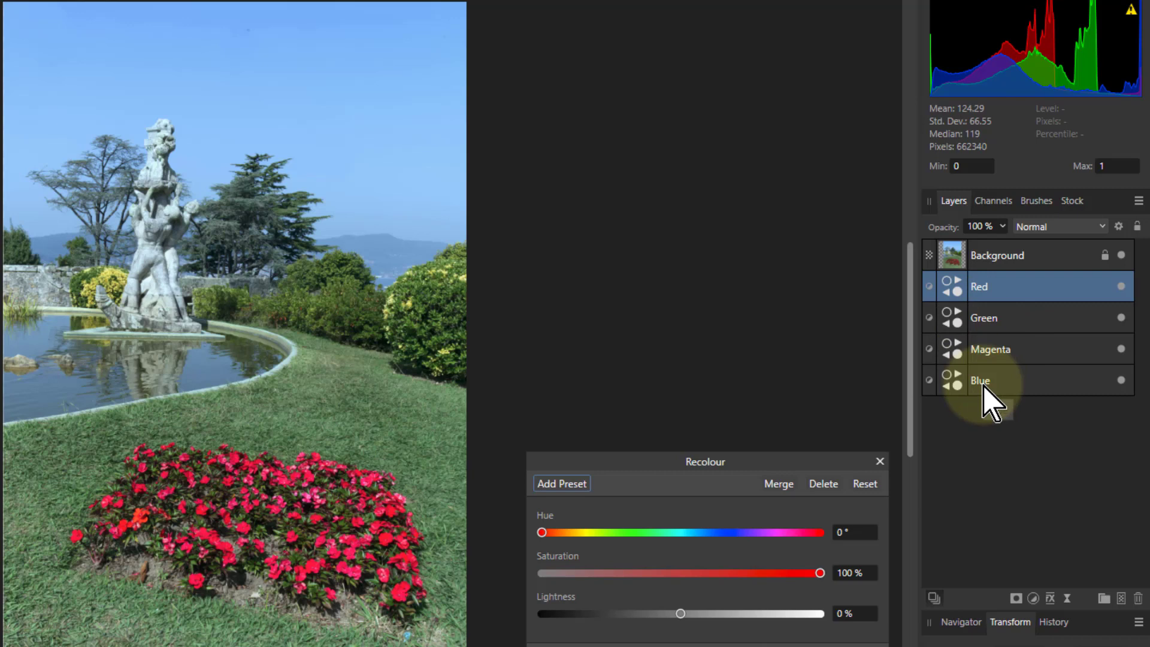
pyautogui.moveTo(986, 380)
pyautogui.mouseDown()
pyautogui.moveTo(987, 311)
pyautogui.moveTo(1002, 265)
pyautogui.moveTo(1012, 375)
pyautogui.moveTo(991, 348)
pyautogui.moveTo(992, 370)
pyautogui.mouseUp()
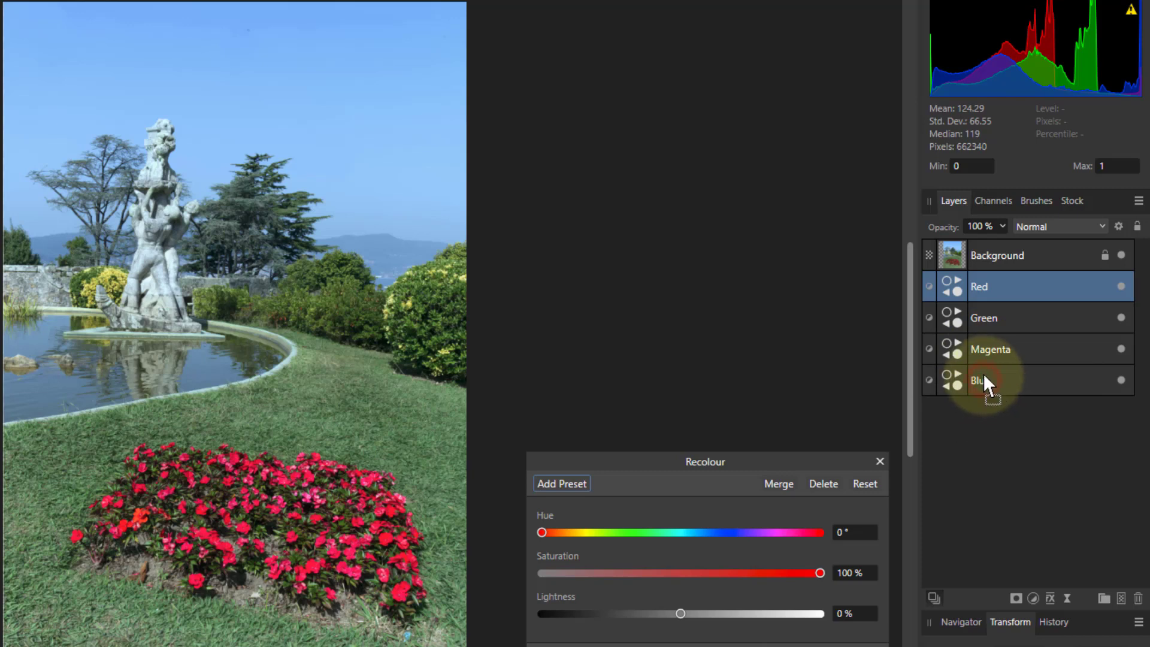
pyautogui.moveTo(985, 375)
pyautogui.mouseDown()
pyautogui.moveTo(992, 332)
pyautogui.moveTo(996, 423)
pyautogui.moveTo(997, 395)
pyautogui.mouseUp()
pyautogui.moveTo(978, 293); pyautogui.dragTo(1024, 471)
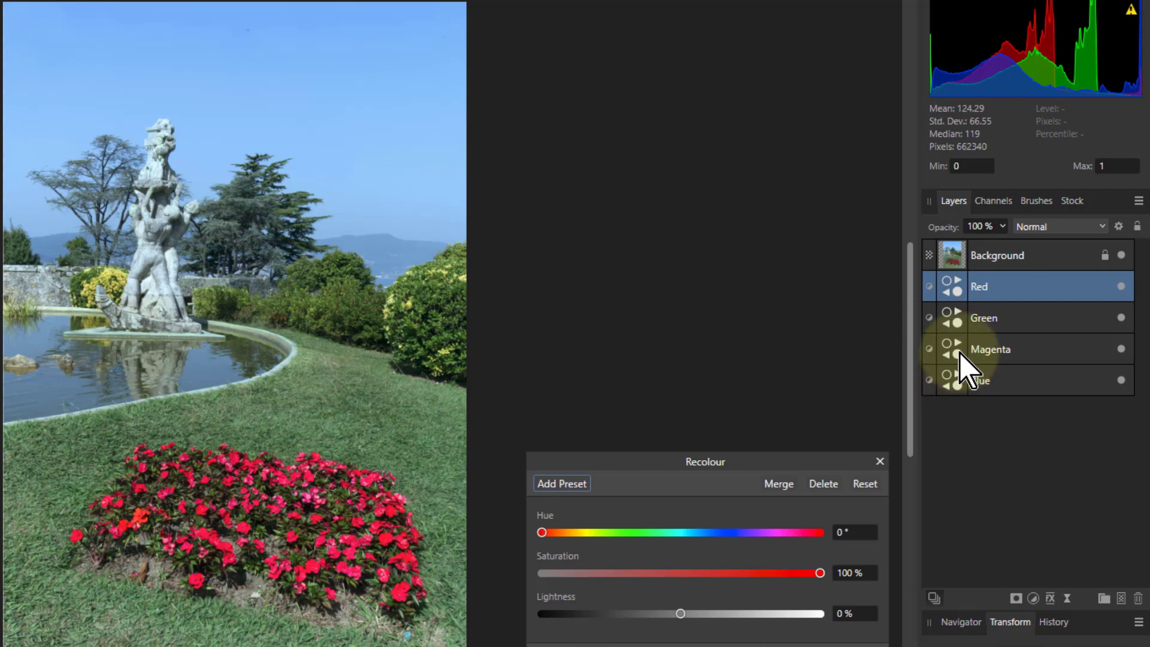
# Group Red, Green, Magenta and Blue via Arrange > Group, name it 'underground parking', and expand it.
pyautogui.keyDown('shift'); pyautogui.click(990, 384); pyautogui.keyUp('shift')
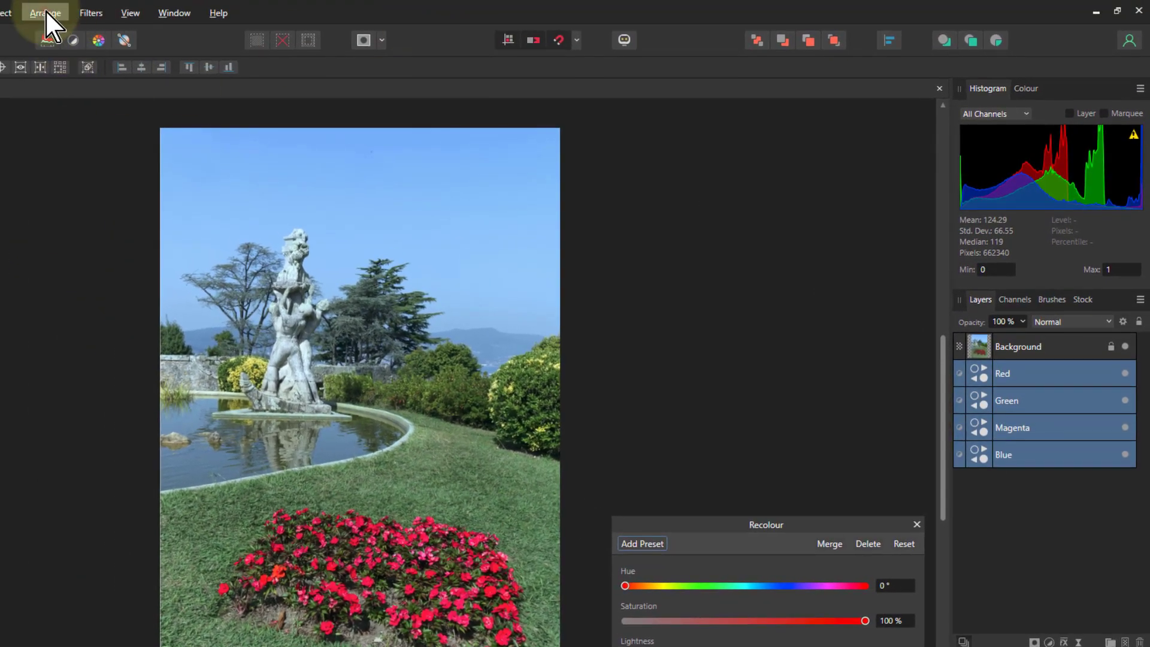
pyautogui.click(45, 11)
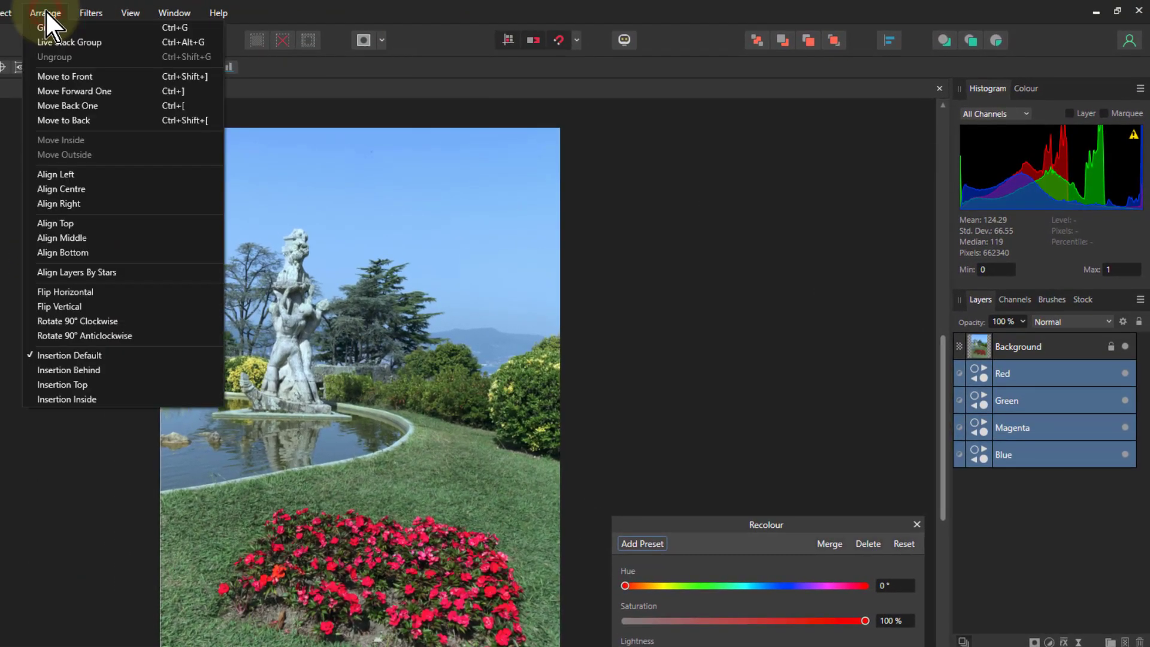
pyautogui.click(48, 27)
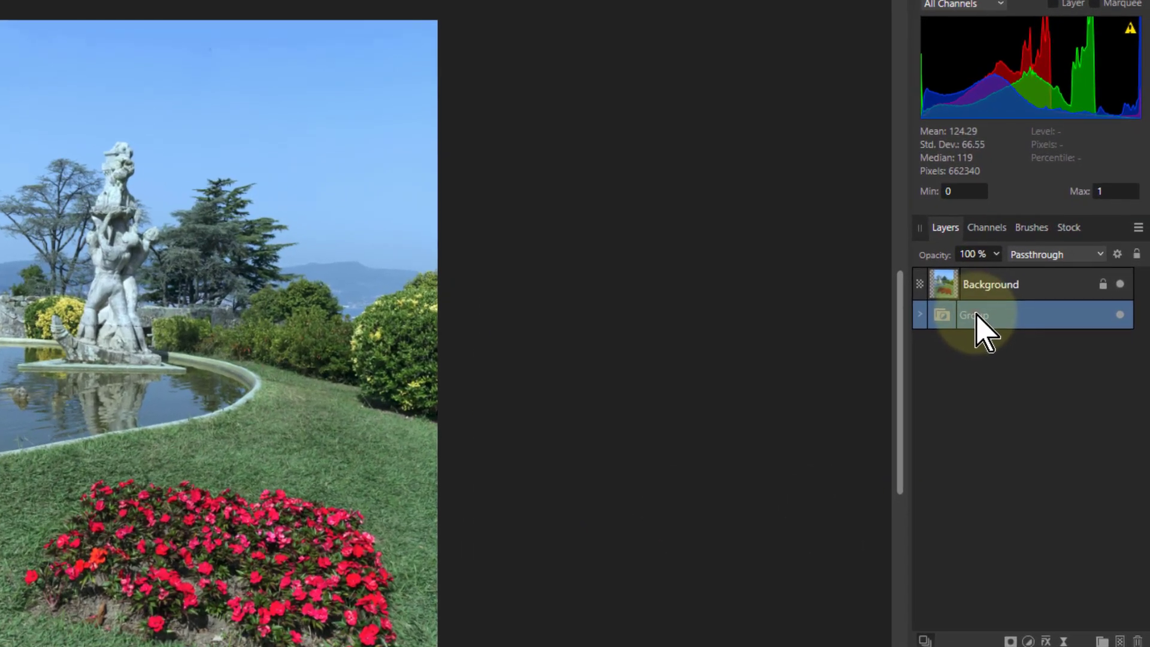
pyautogui.doubleClick(976, 315)
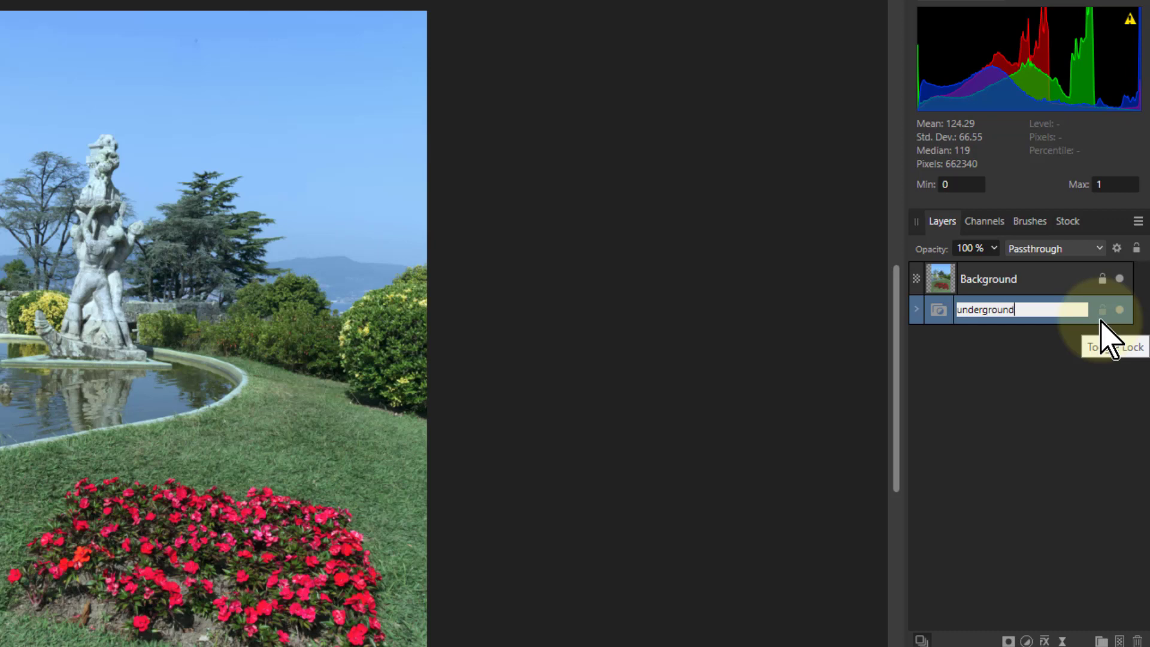
pyautogui.write('underground parking')
pyautogui.press('Return')
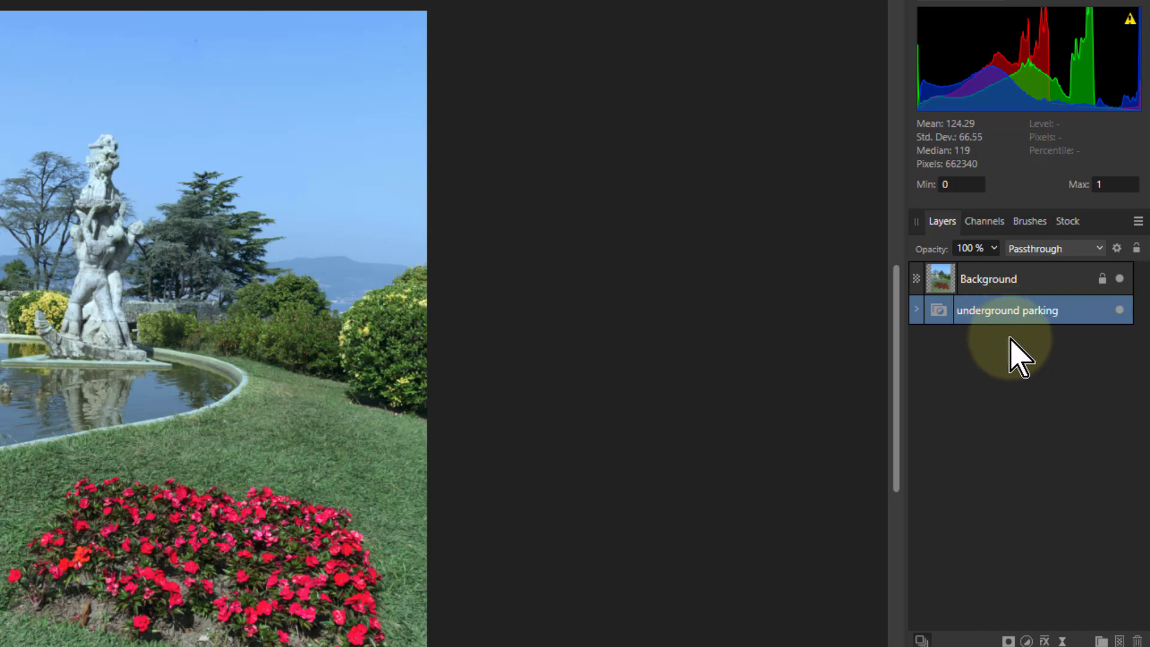
pyautogui.click(916, 310)
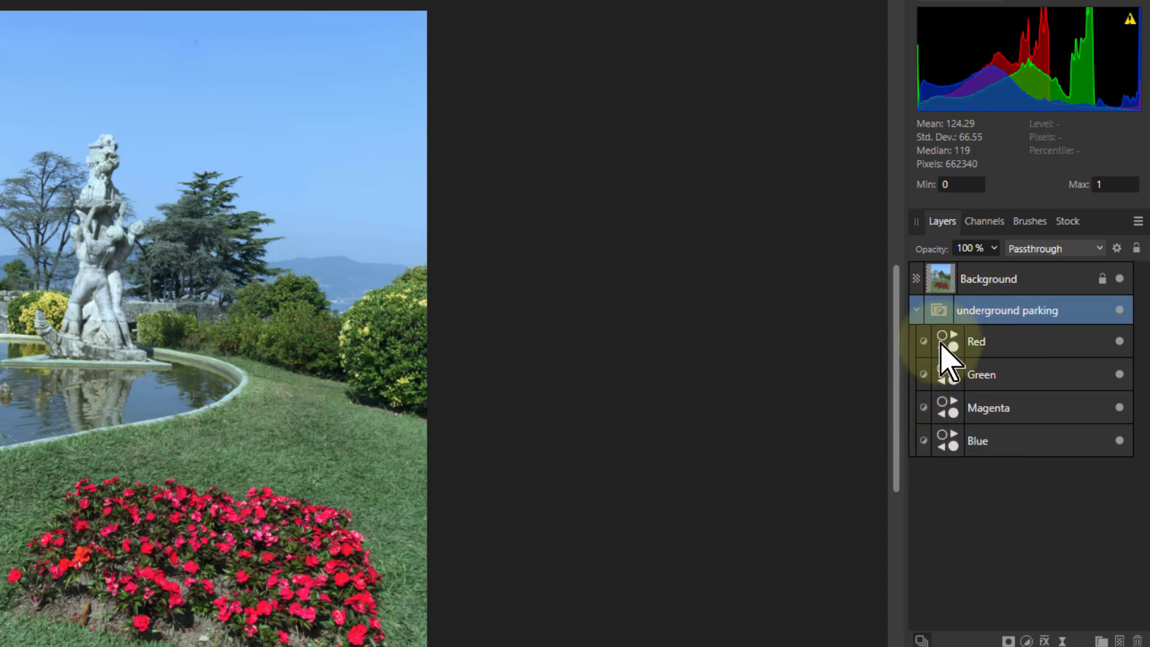
# Move Red, Green, Magenta and Blue out of underground parking and nest them under Background.
pyautogui.moveTo(950, 342); pyautogui.dragTo(941, 277)
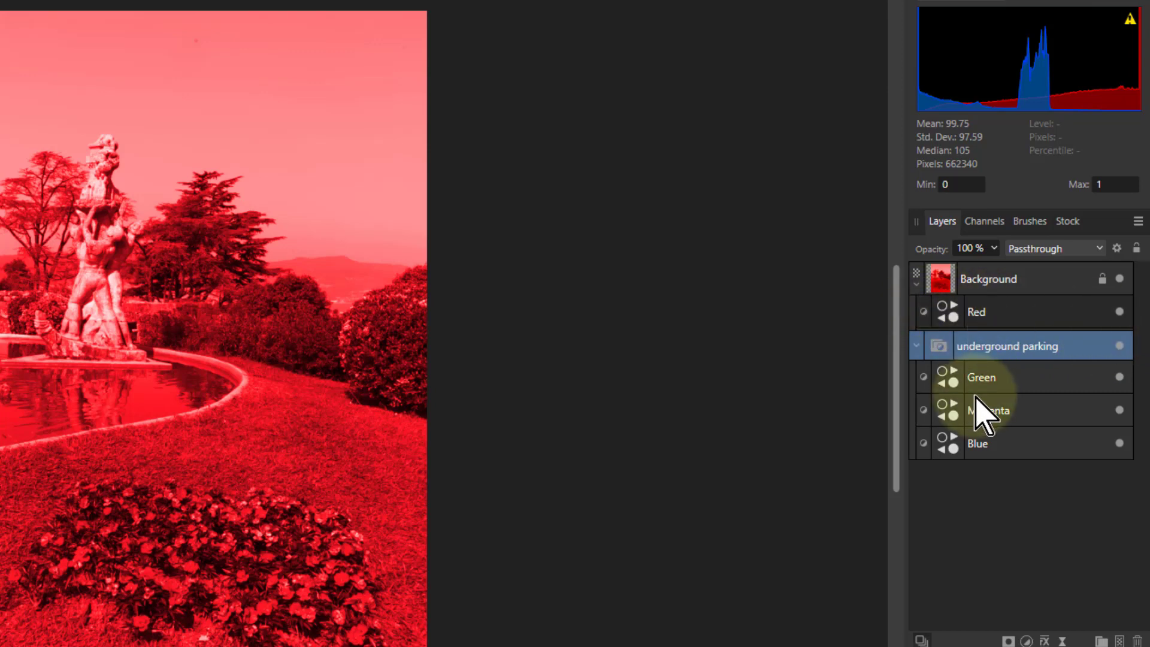
pyautogui.moveTo(950, 390); pyautogui.dragTo(1002, 281)
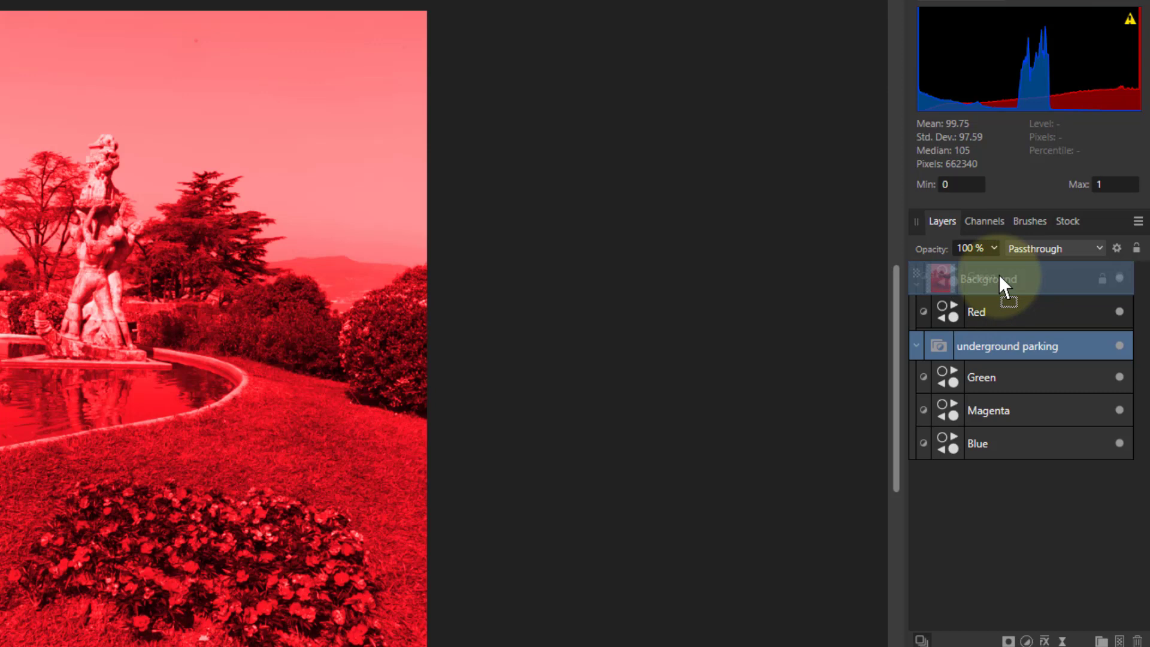
pyautogui.moveTo(998, 274); pyautogui.dragTo(998, 274)
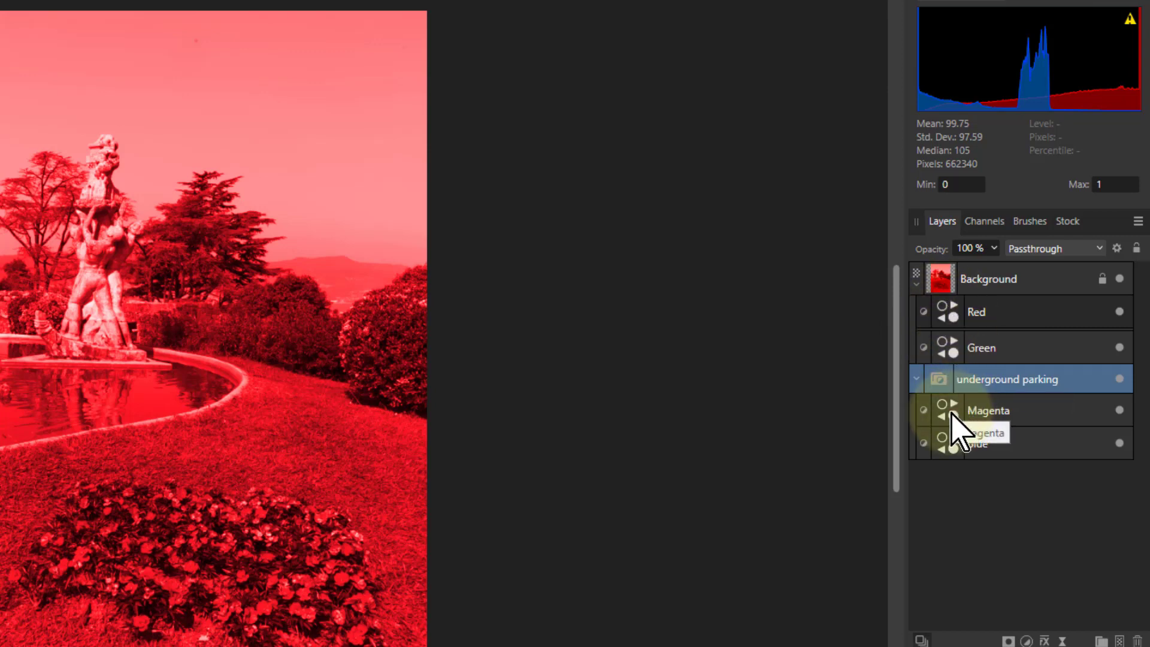
pyautogui.moveTo(953, 412); pyautogui.dragTo(941, 278)
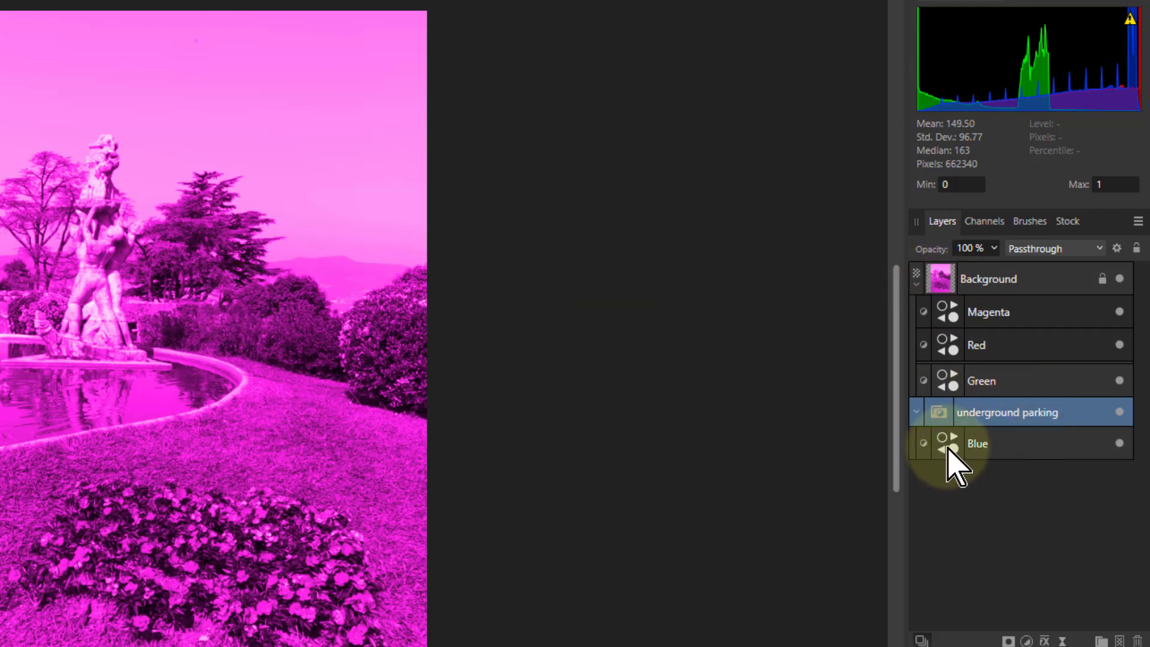
pyautogui.moveTo(947, 447); pyautogui.dragTo(917, 279)
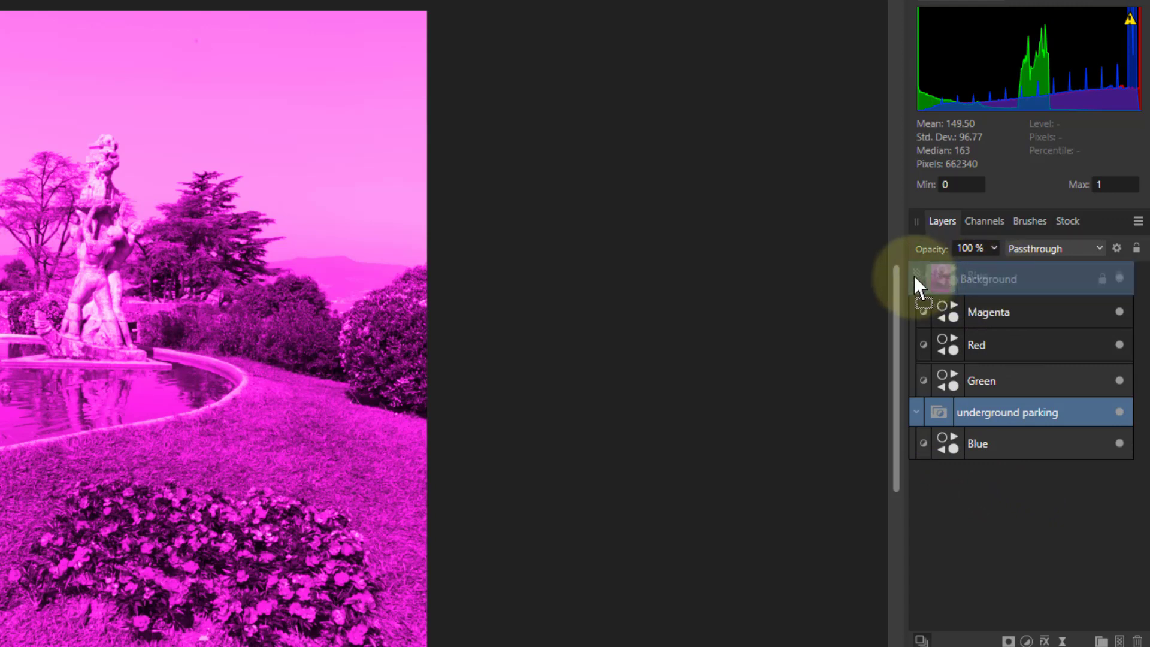
pyautogui.moveTo(914, 275); pyautogui.dragTo(915, 275)
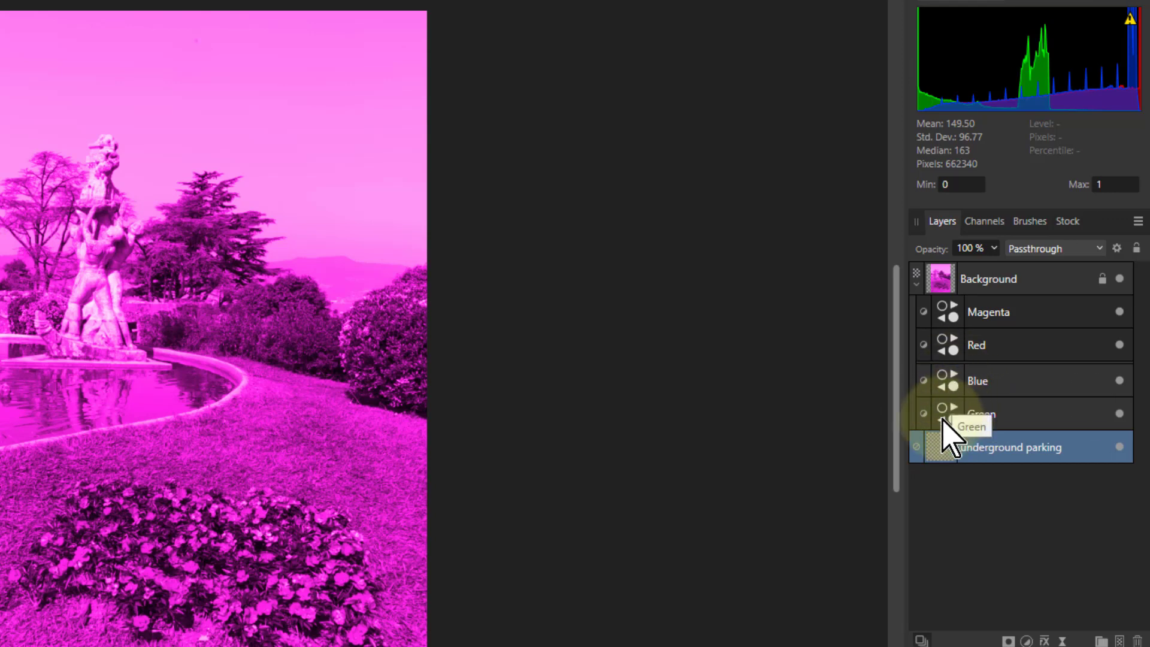
# Reorder Green and Blue under Background and open Magenta's Recolour settings, leaving Blue on top.
pyautogui.moveTo(944, 419); pyautogui.dragTo(989, 367)
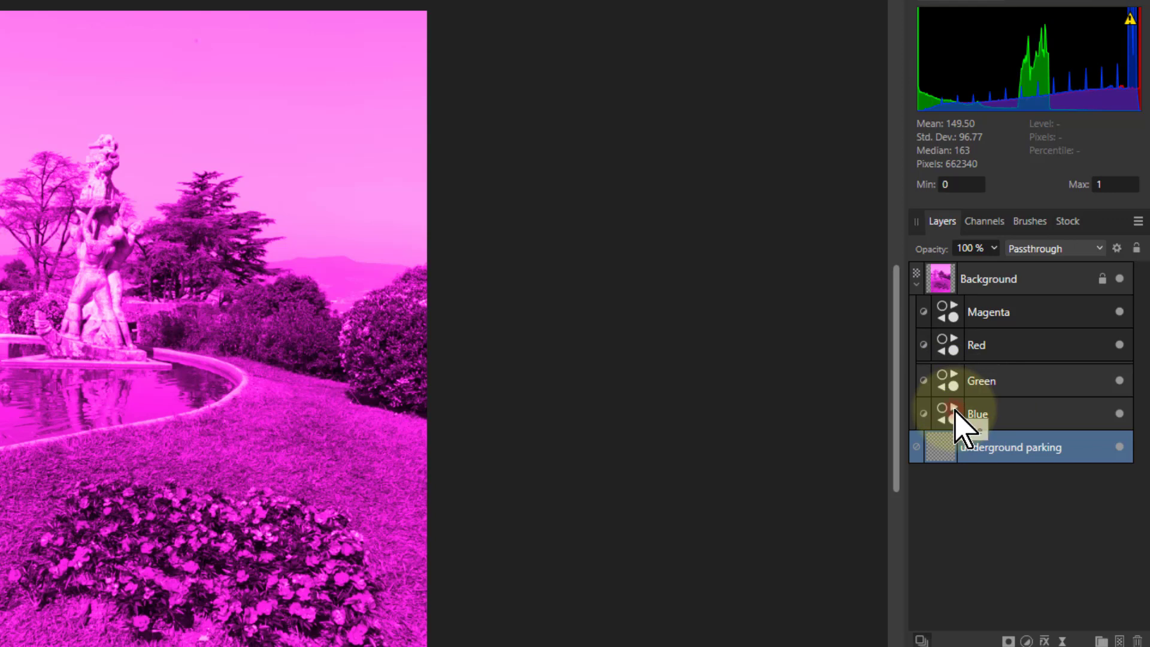
pyautogui.moveTo(956, 410); pyautogui.dragTo(983, 355)
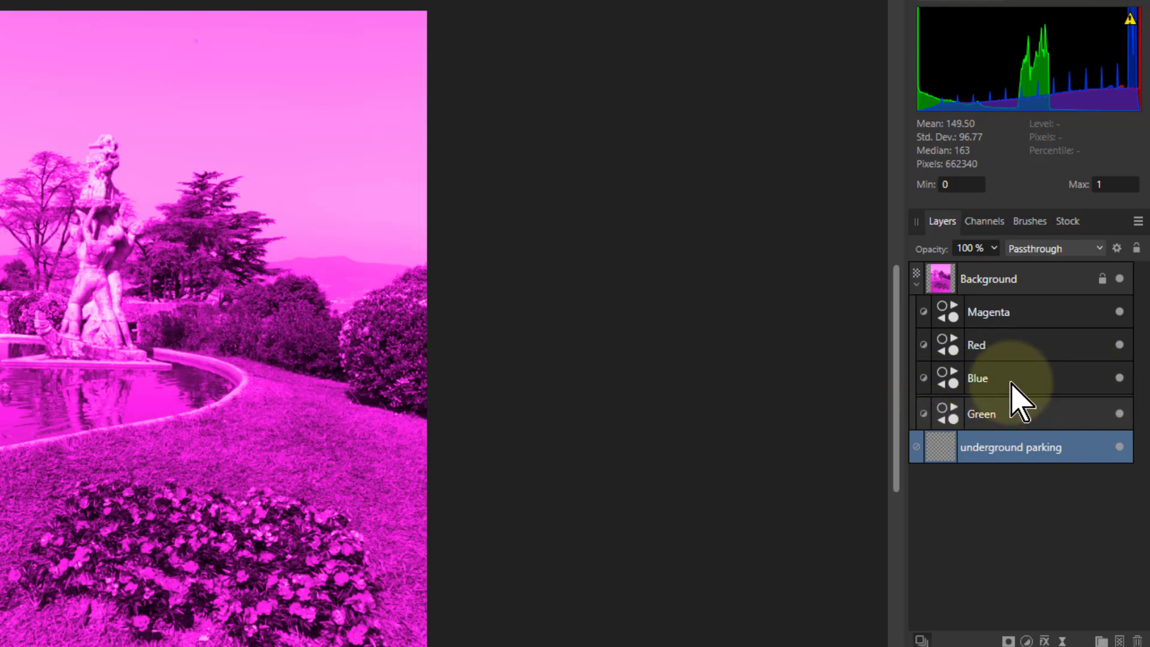
pyautogui.doubleClick(955, 320)
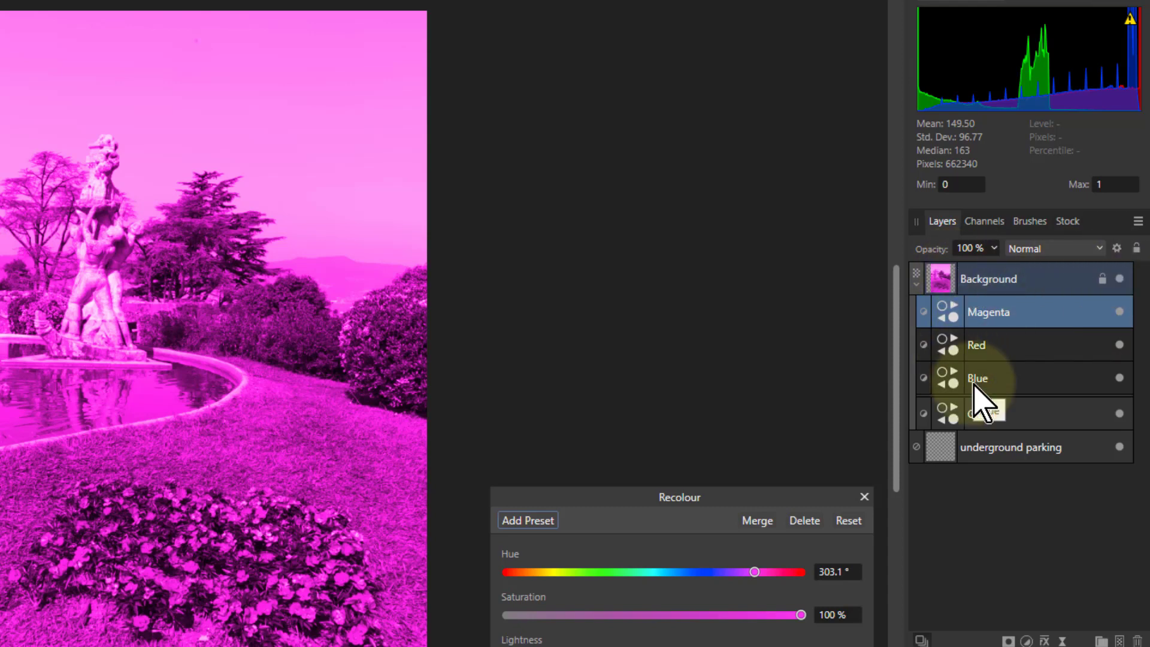
pyautogui.moveTo(974, 383); pyautogui.dragTo(990, 297)
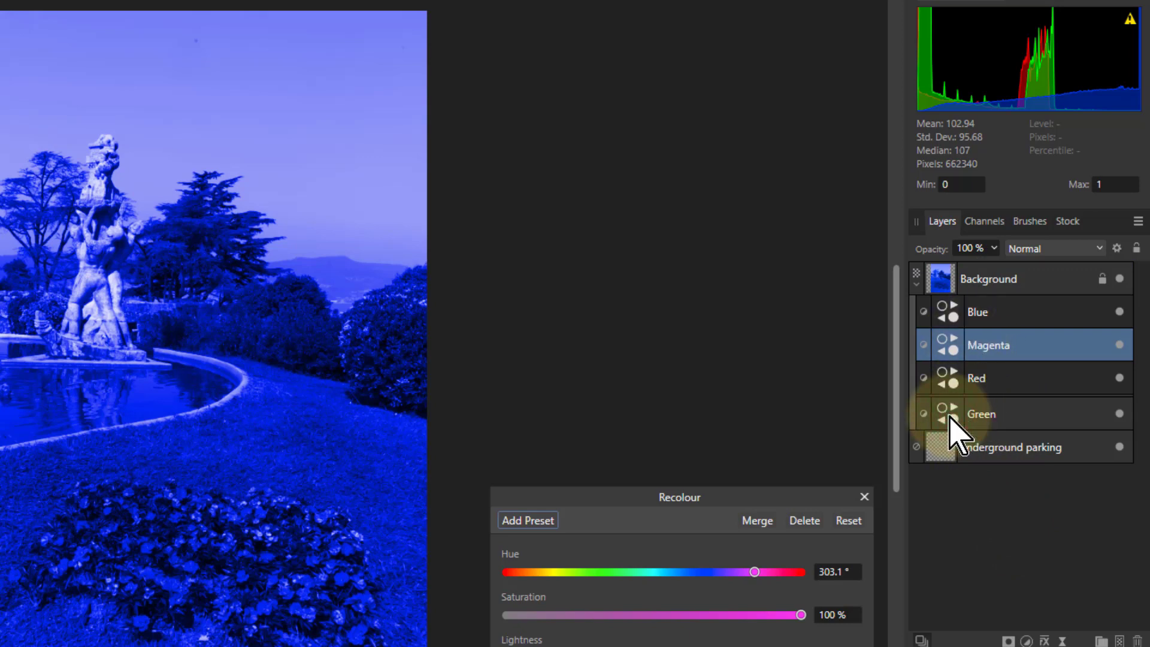
# Nest Green inside Magenta, expand Magenta, then hide and re-show Blue to compare the tint.
pyautogui.moveTo(951, 417); pyautogui.dragTo(951, 347)
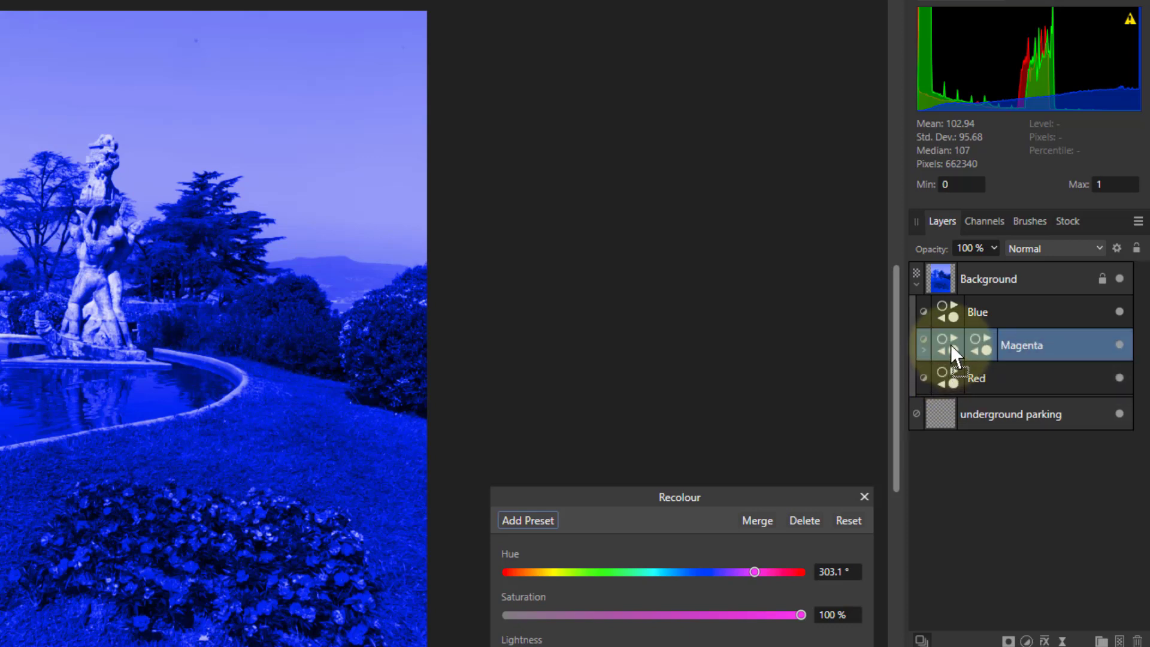
pyautogui.click(924, 350)
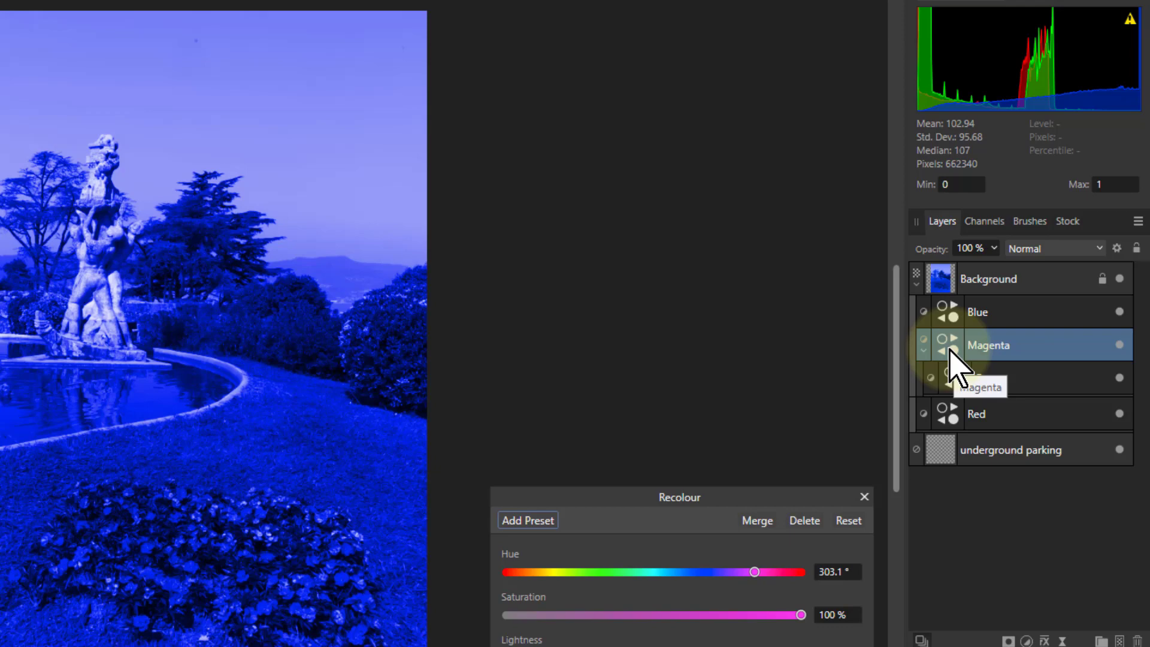
pyautogui.click(1120, 312)
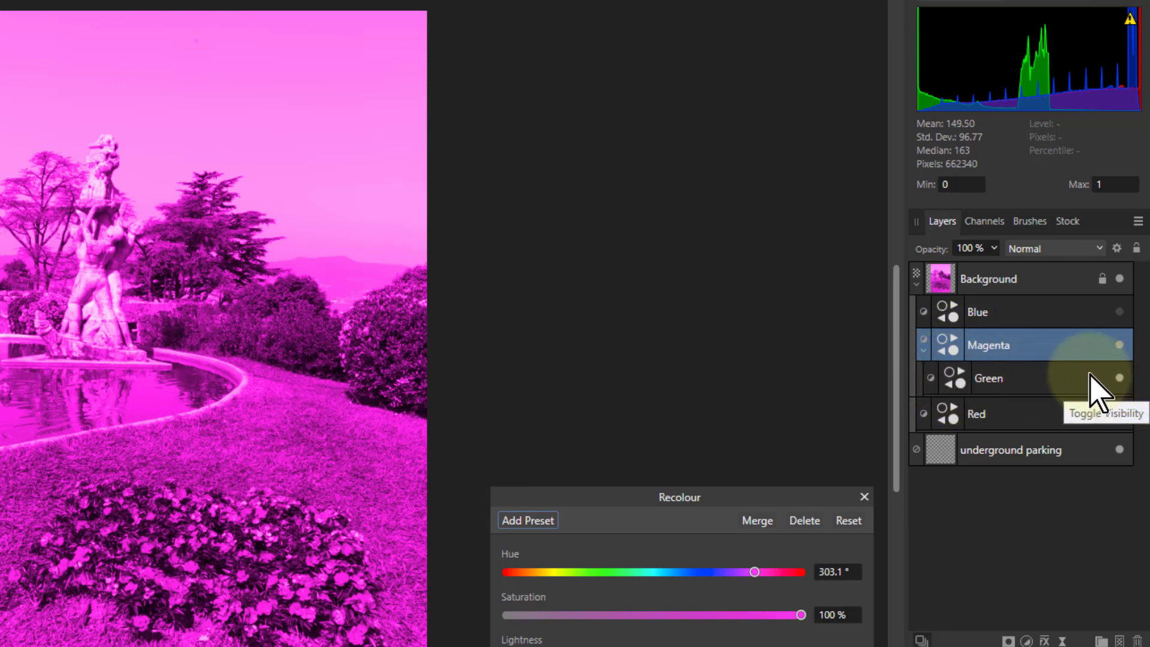
pyautogui.click(1120, 312)
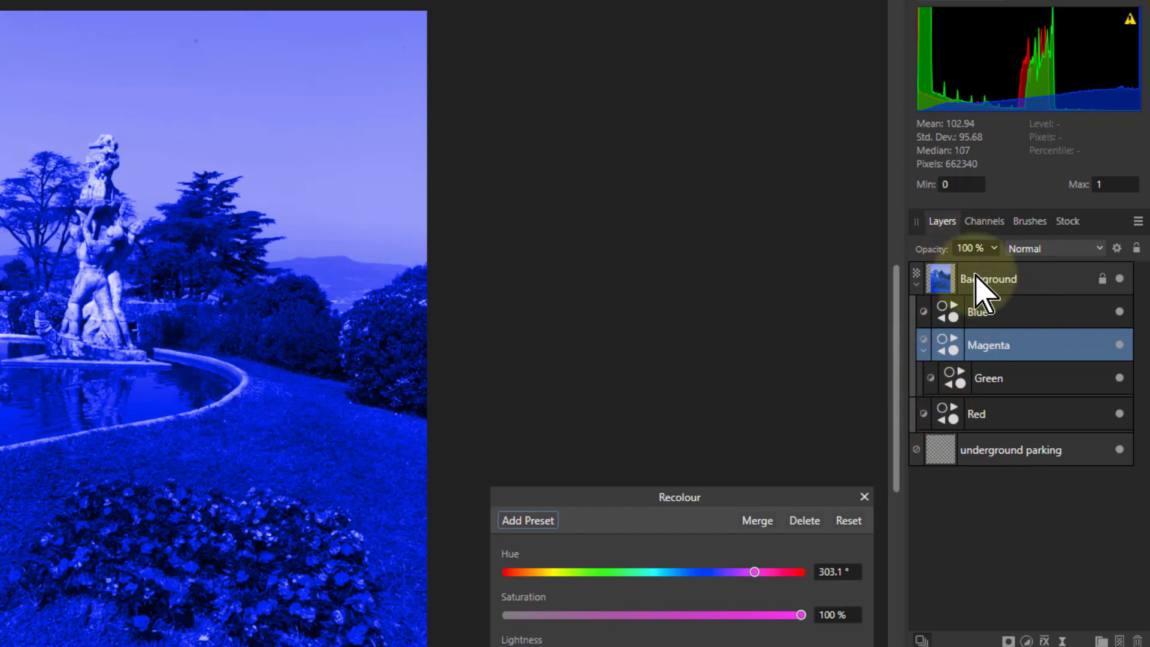
# Send Magenta and its Green child to the back with Ctrl+Shift+[ and into underground parking.
pyautogui.moveTo(950, 346); pyautogui.dragTo(906, 282)
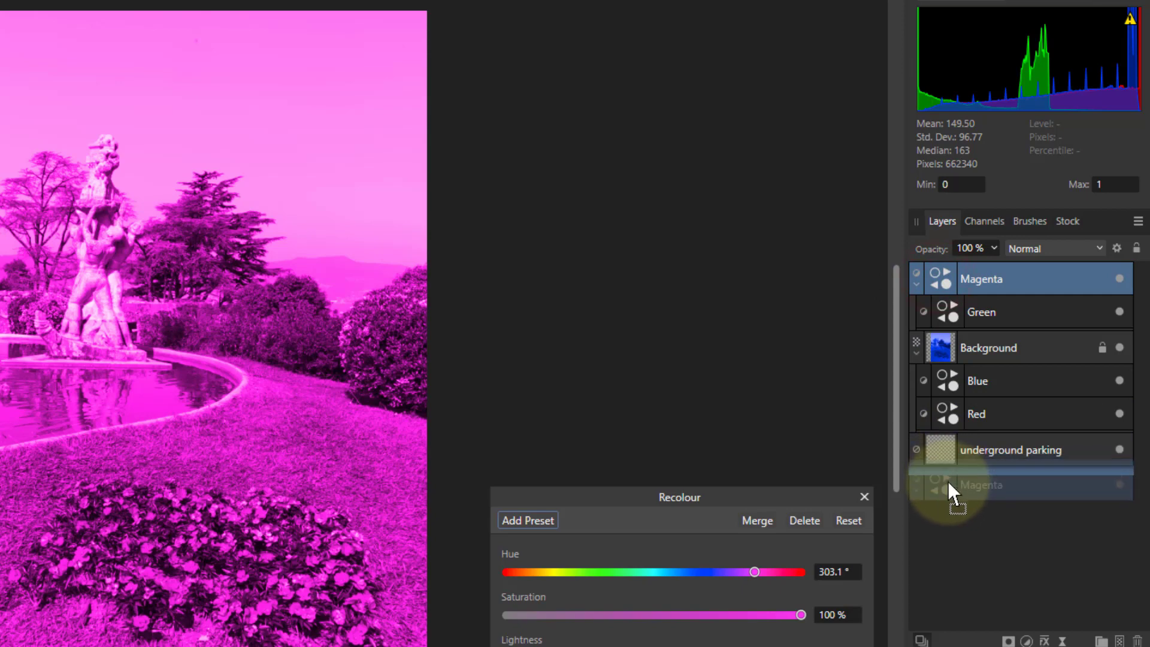
pyautogui.hotkey('ctrl', 'shift', '[')
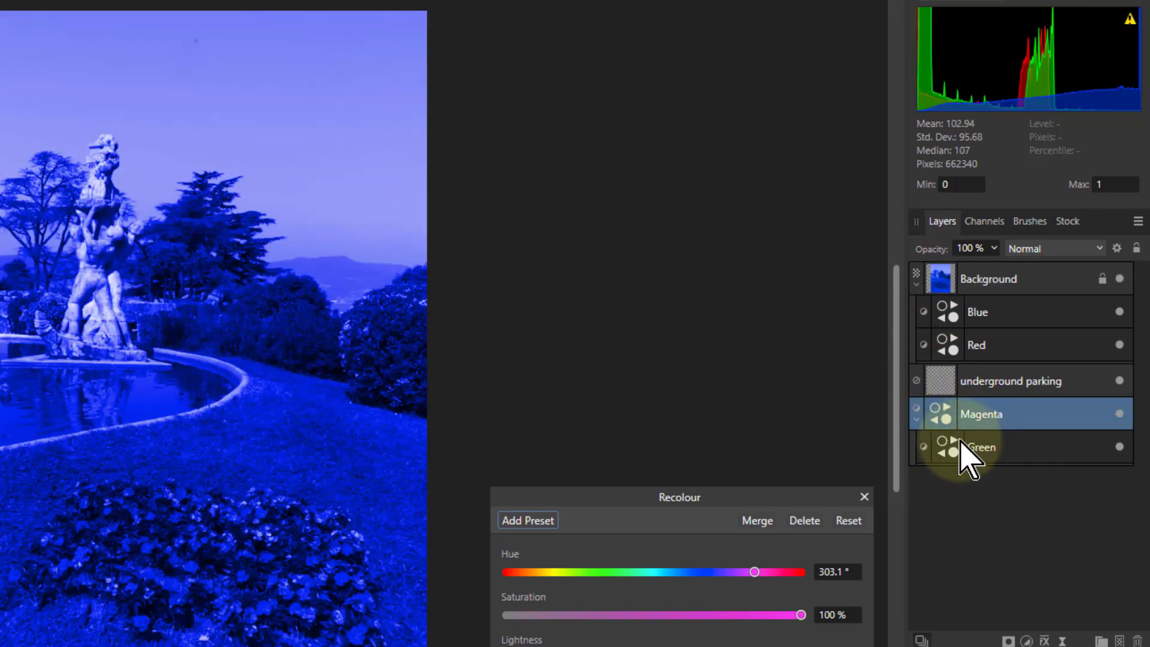
pyautogui.moveTo(942, 405); pyautogui.dragTo(951, 454)
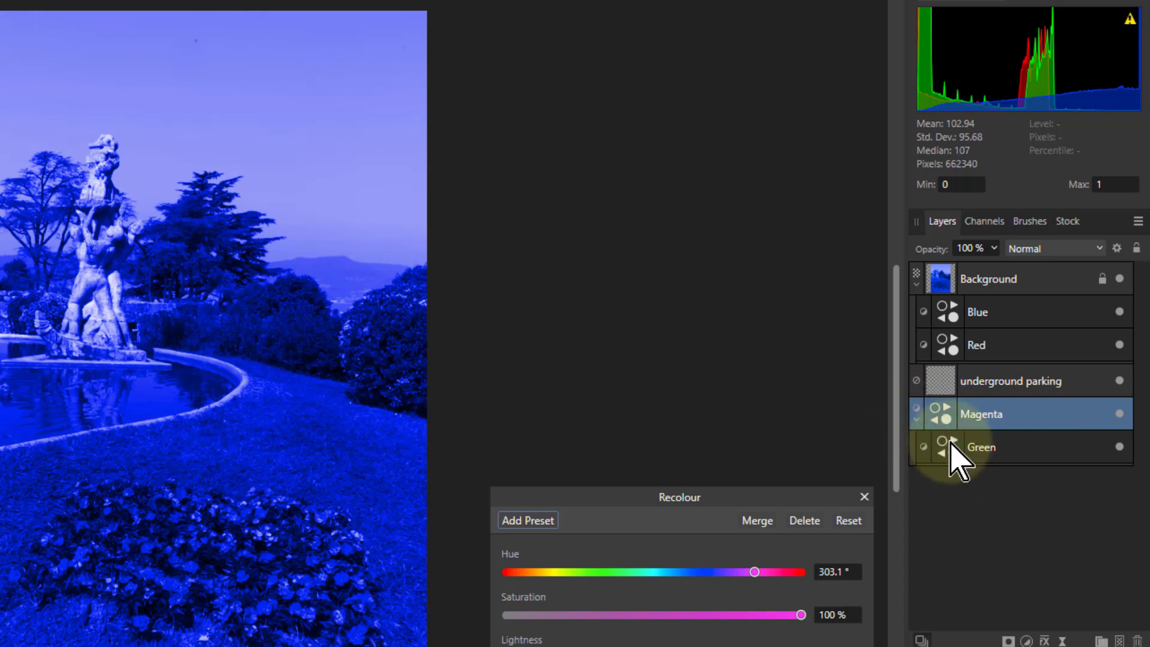
# Drag Green into the underground parking group and reposition Magenta within the group.
pyautogui.click(954, 449)
pyautogui.moveTo(951, 444); pyautogui.dragTo(1074, 534)
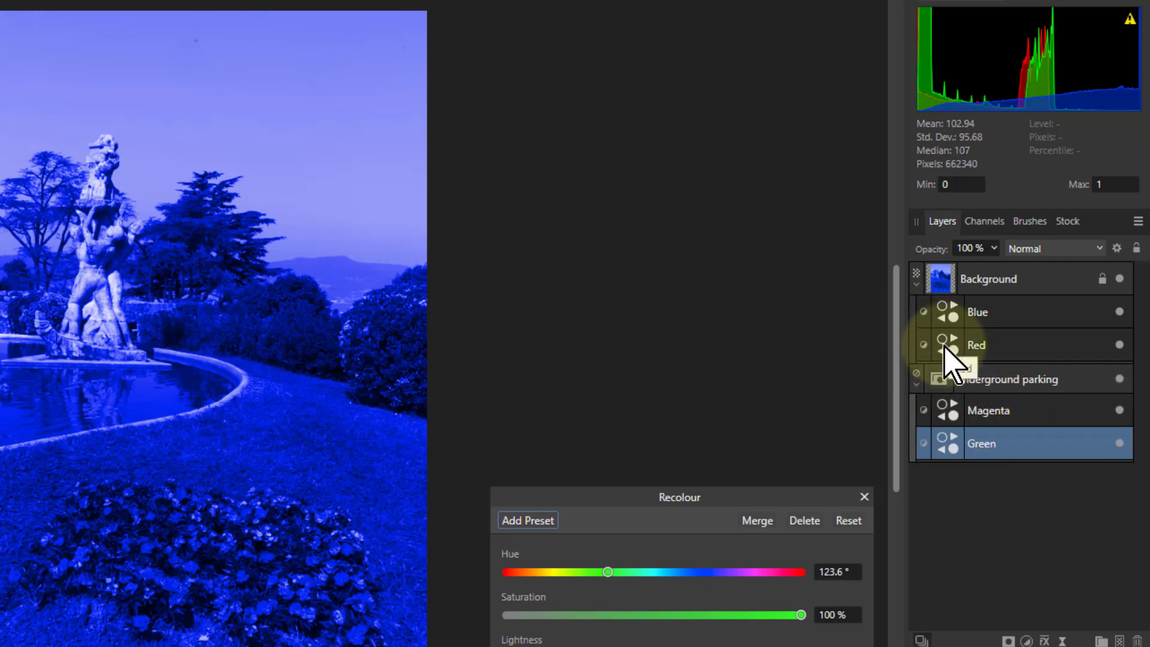
pyautogui.moveTo(999, 405)
pyautogui.mouseDown()
pyautogui.moveTo(1002, 420)
pyautogui.moveTo(993, 377)
pyautogui.mouseUp()
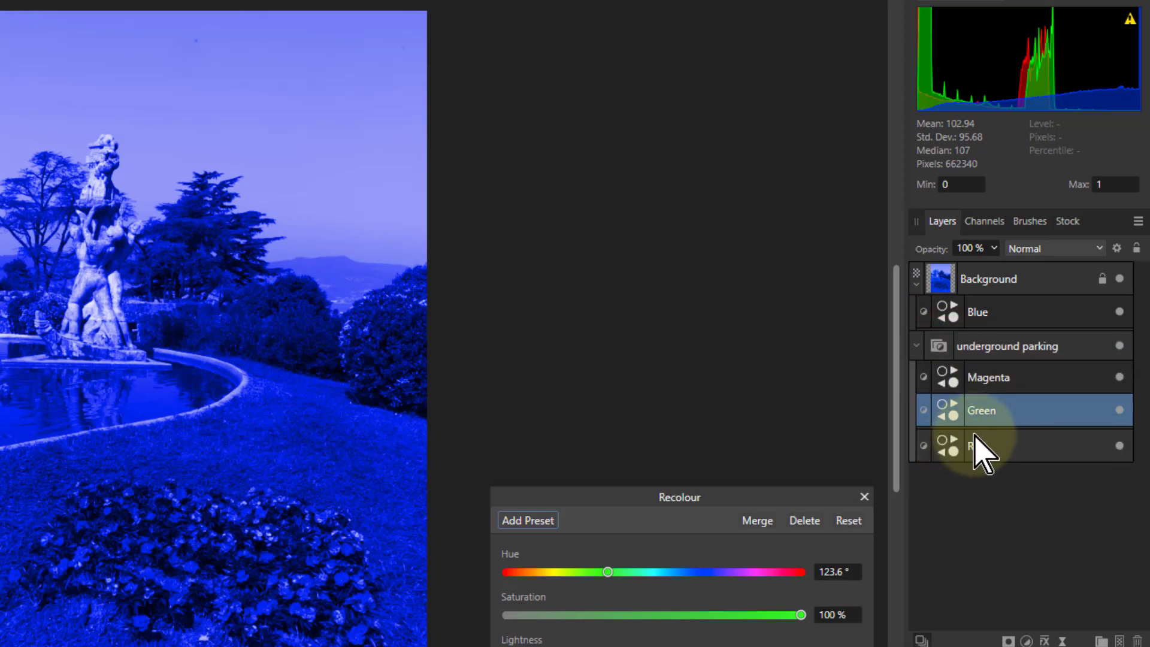